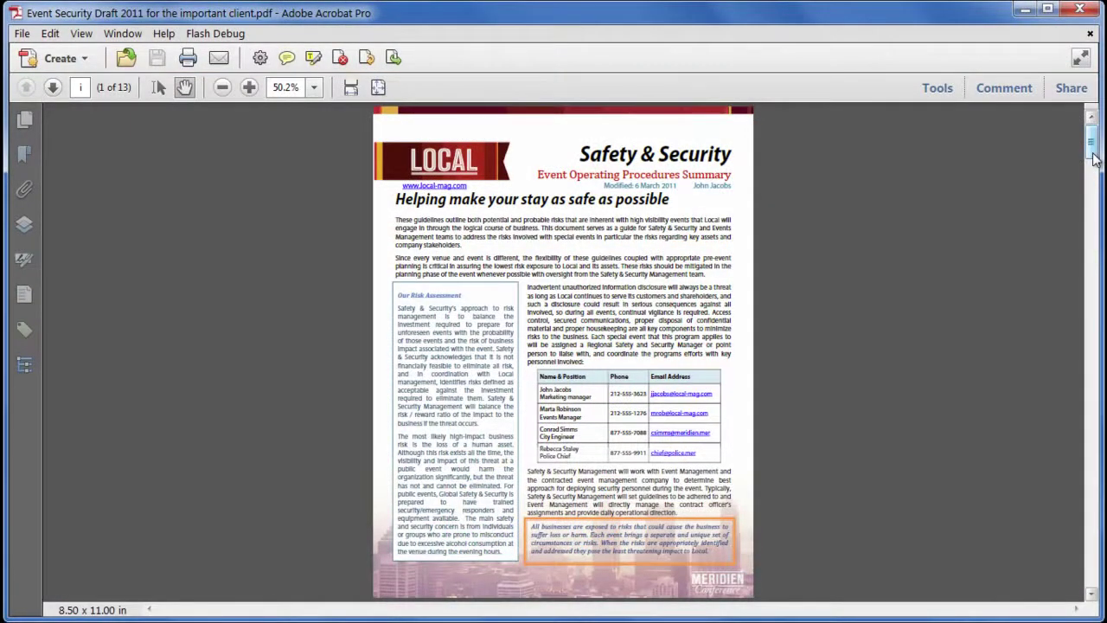
Look through the opening pages of the finished client document and the original event security draft
{"action": "left_click_drag", "start_coordinate": [1094, 158], "coordinate": [1101, 242]}
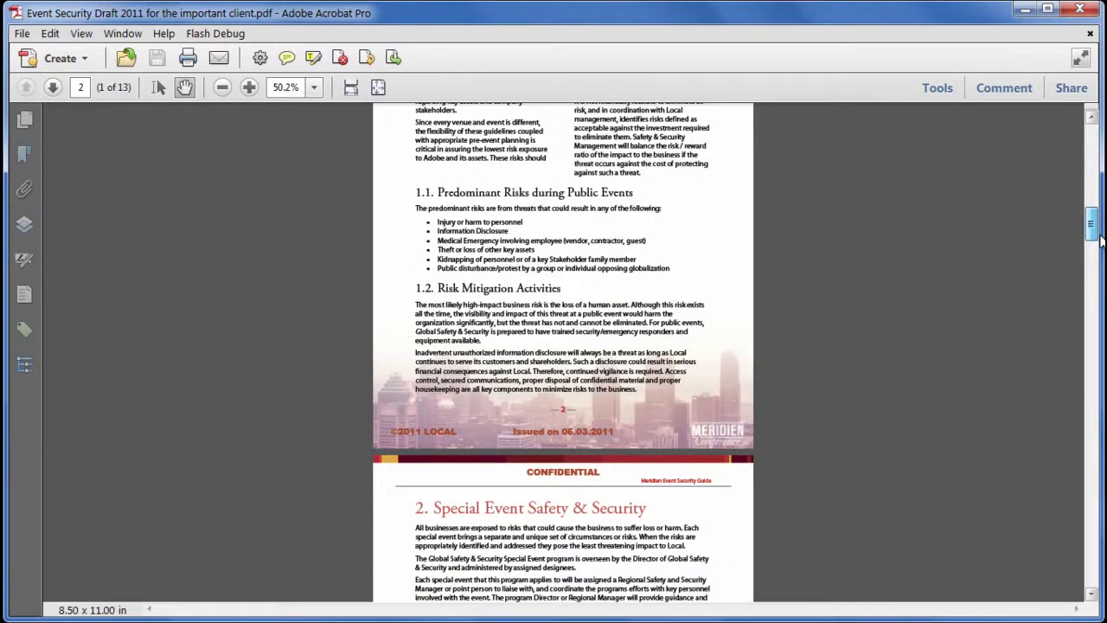
{"action": "left_click_drag", "start_coordinate": [1100, 242], "coordinate": [1092, 143]}
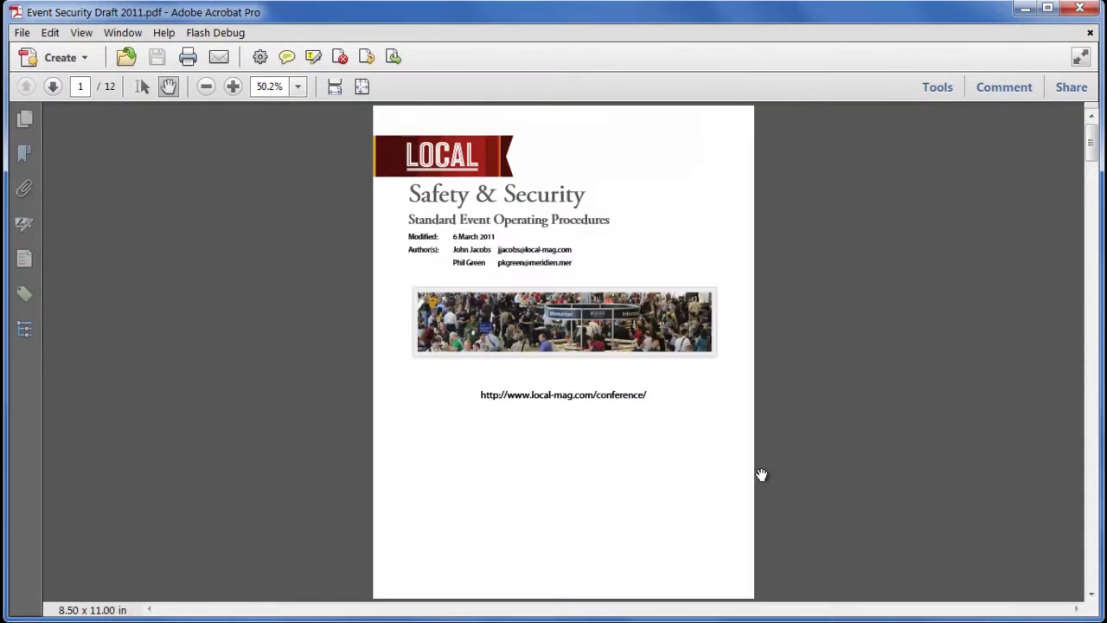
{"action": "scroll", "coordinate": [761, 475], "scroll_direction": "down", "scroll_amount": 10}
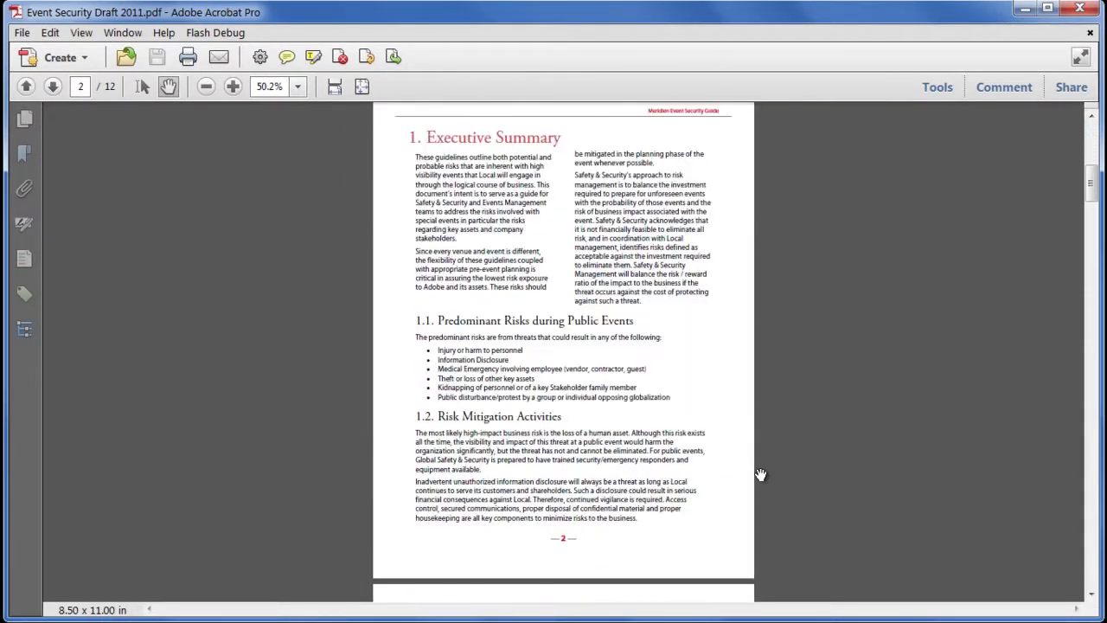
{"action": "scroll", "coordinate": [760, 475], "scroll_direction": "up", "scroll_amount": 10}
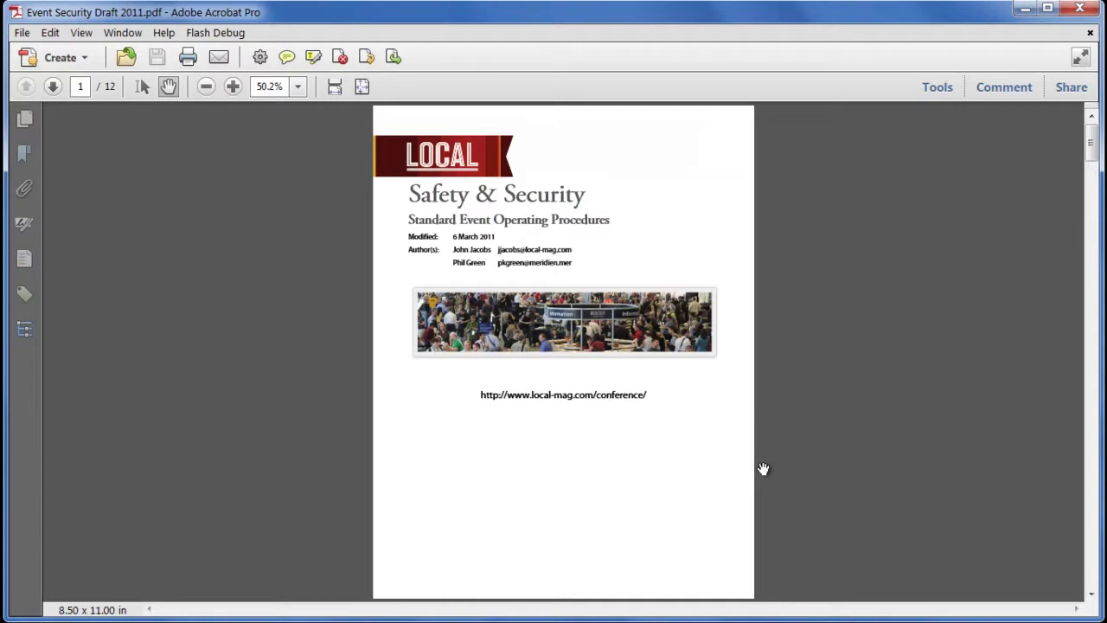
Insert Event Security Summary Sheet.pdf before the first page of the document
{"action": "left_click", "coordinate": [936, 87]}
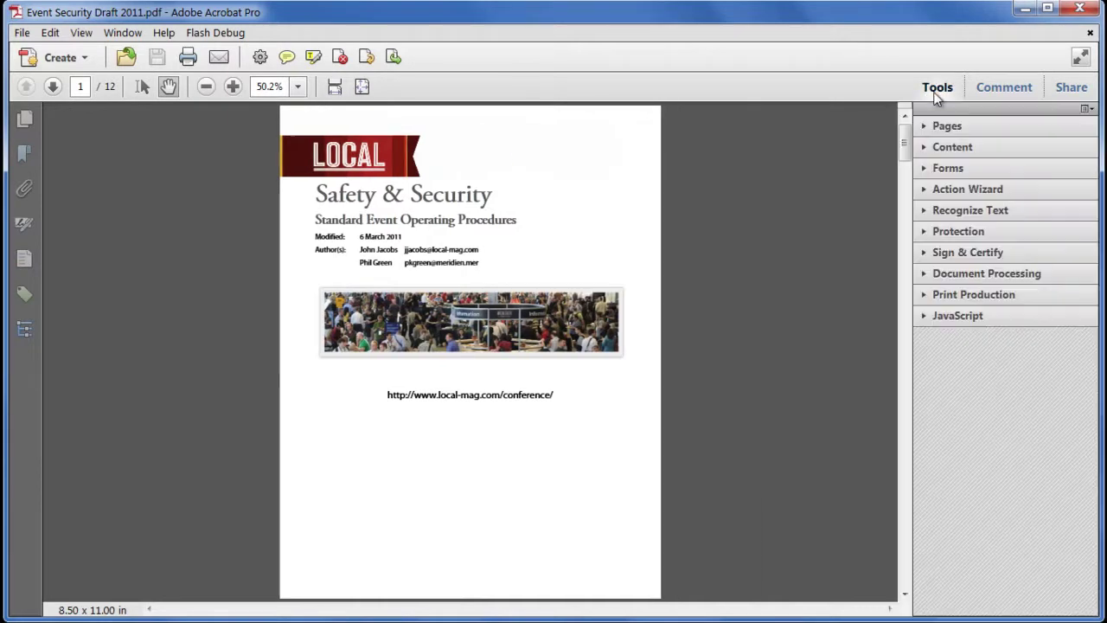
{"action": "left_click", "coordinate": [959, 127]}
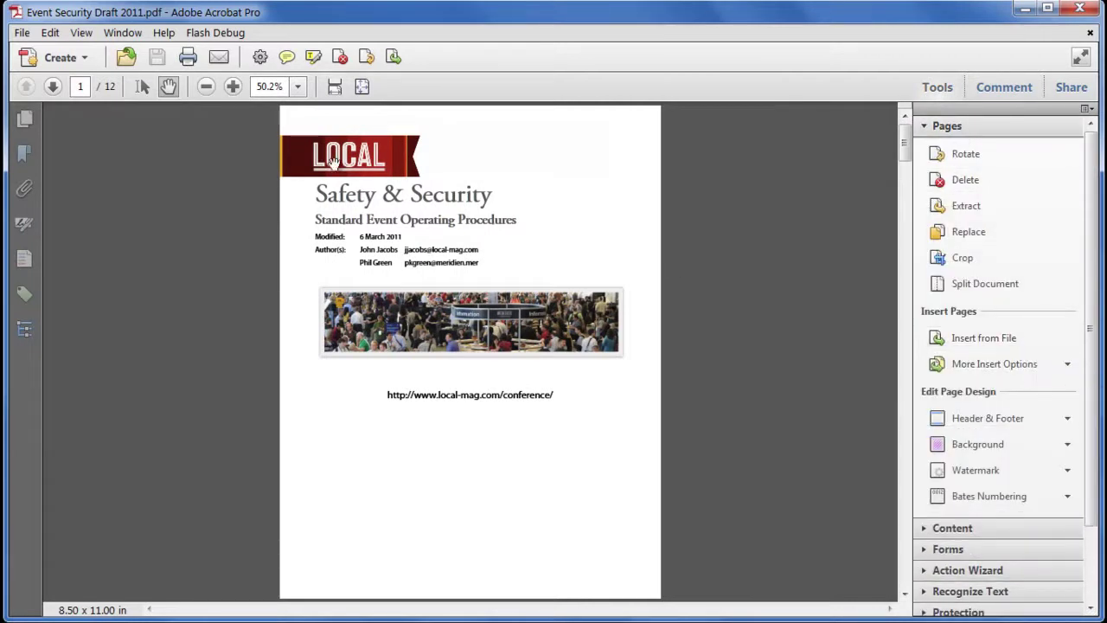
{"action": "left_click", "coordinate": [25, 117]}
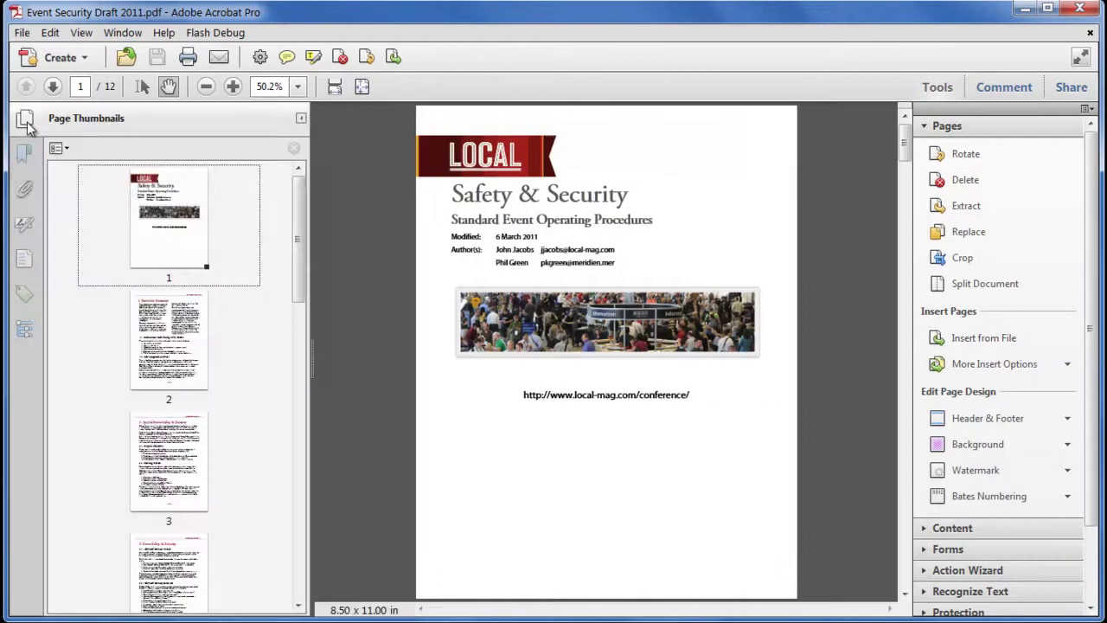
{"action": "left_click", "coordinate": [68, 151]}
{"action": "mouse_move", "coordinate": [90, 170]}
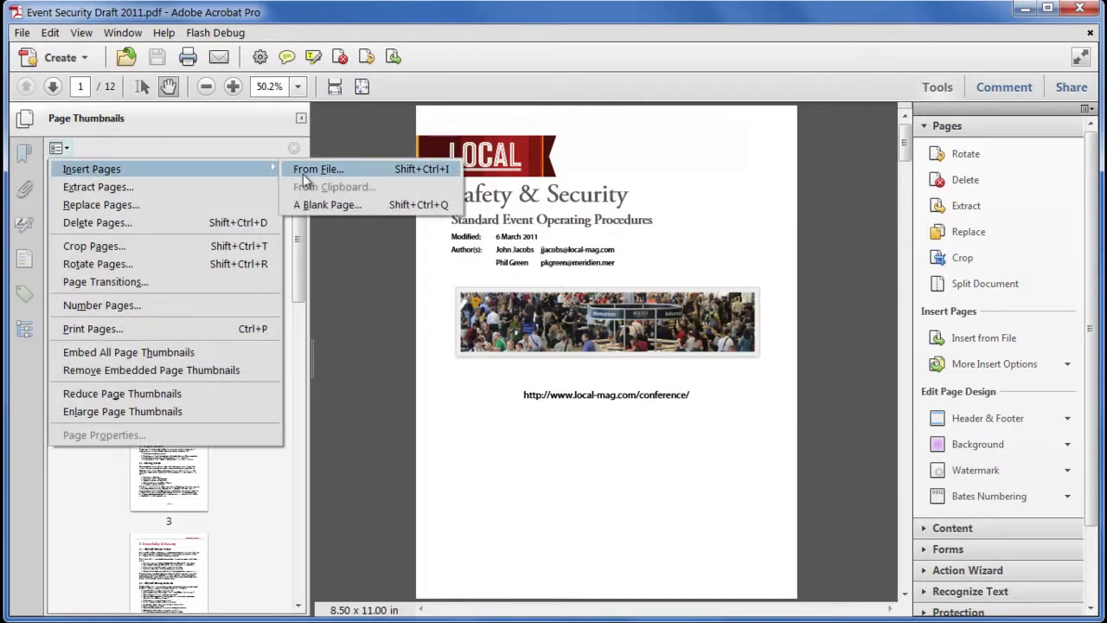
{"action": "left_click", "coordinate": [366, 170]}
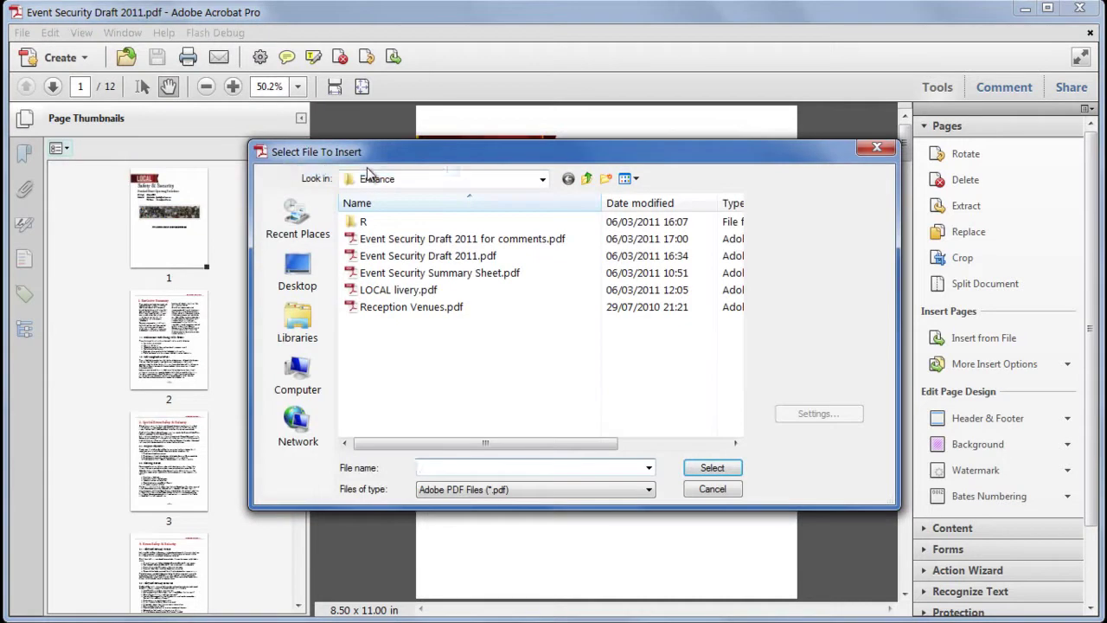
{"action": "left_click", "coordinate": [499, 275]}
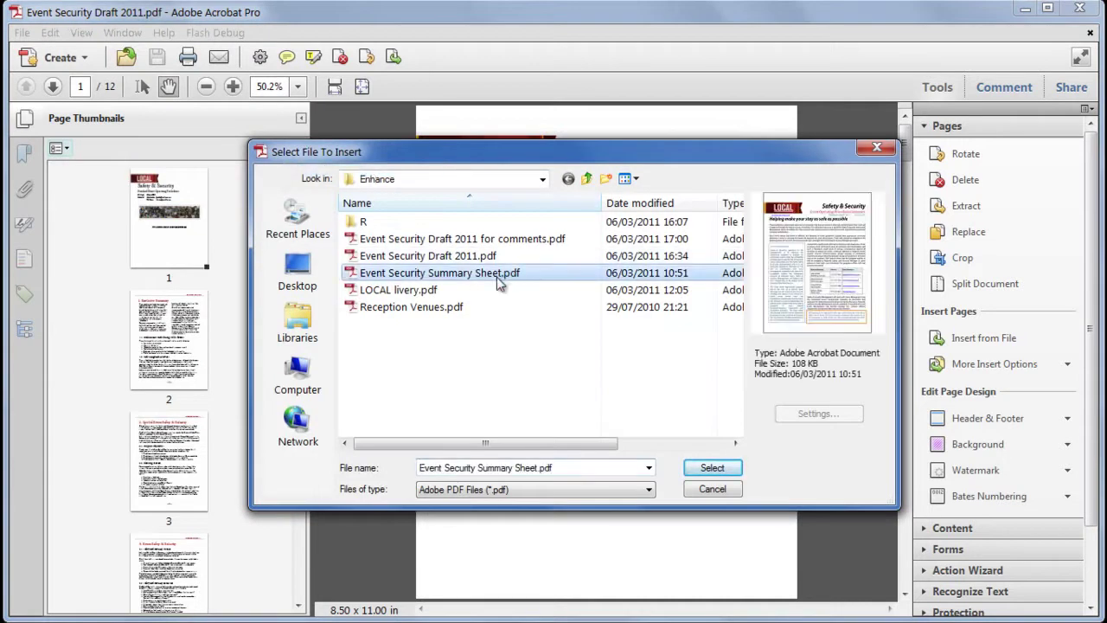
{"action": "left_click", "coordinate": [711, 467]}
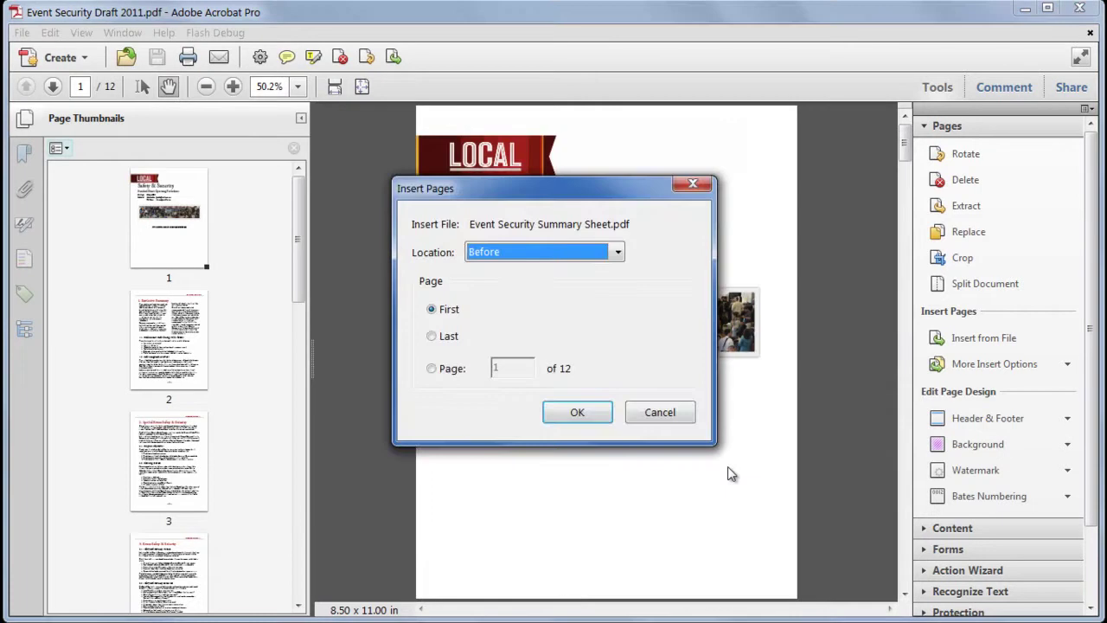
{"action": "left_click", "coordinate": [500, 256]}
{"action": "left_click", "coordinate": [507, 258]}
{"action": "left_click", "coordinate": [584, 416]}
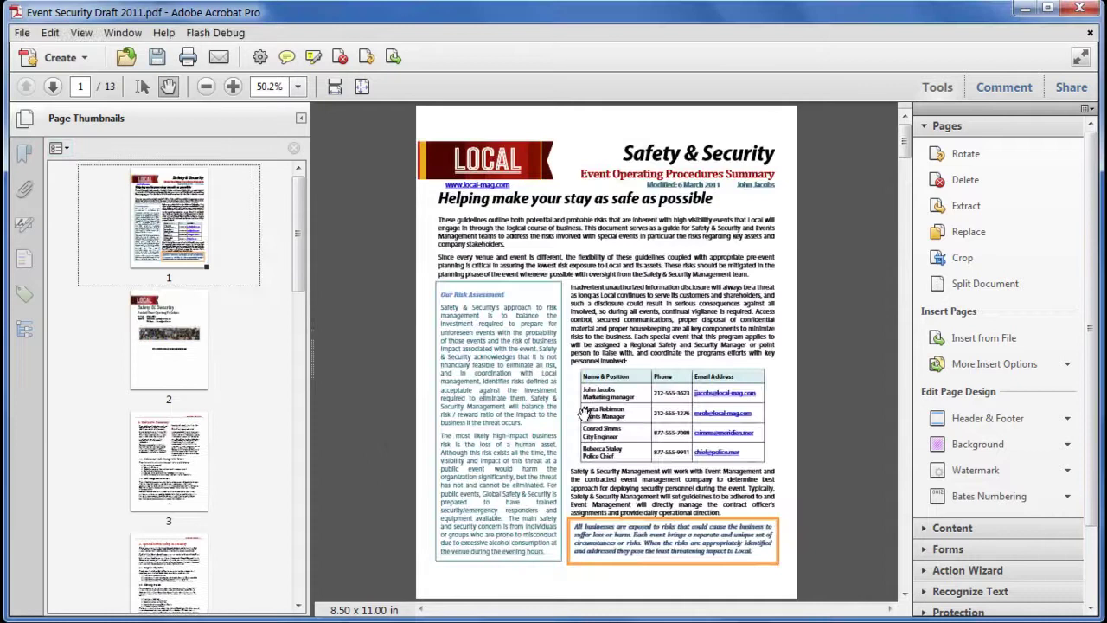
Compare the numbers printed on the pages after the inserted sheet with their thumbnail page numbers
{"action": "left_click", "coordinate": [180, 375]}
{"action": "left_click", "coordinate": [188, 478]}
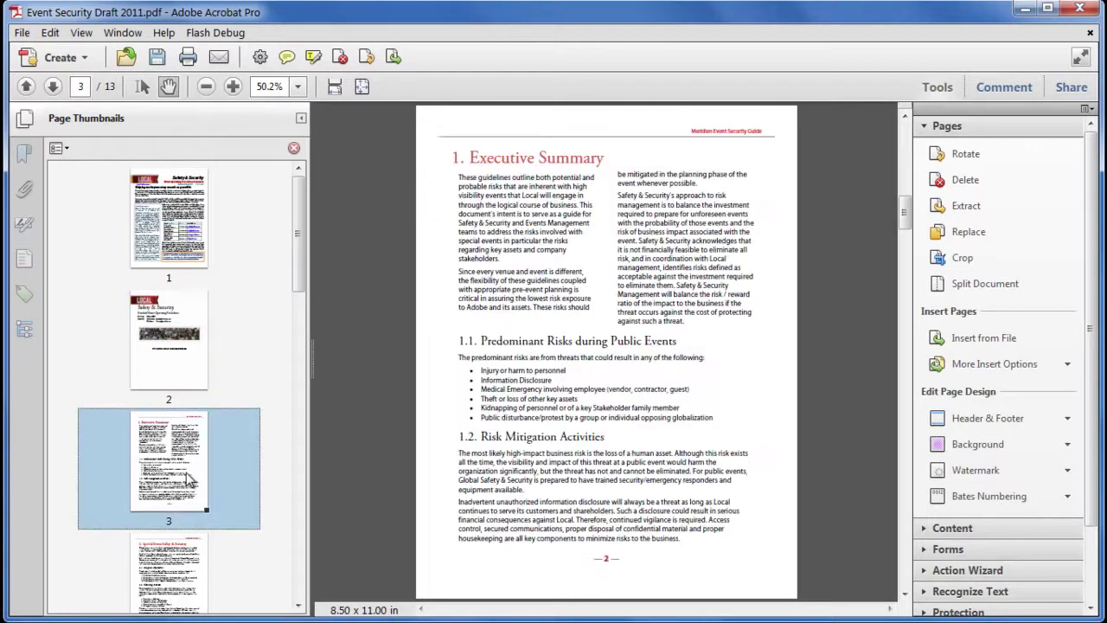
{"action": "left_click", "coordinate": [183, 386]}
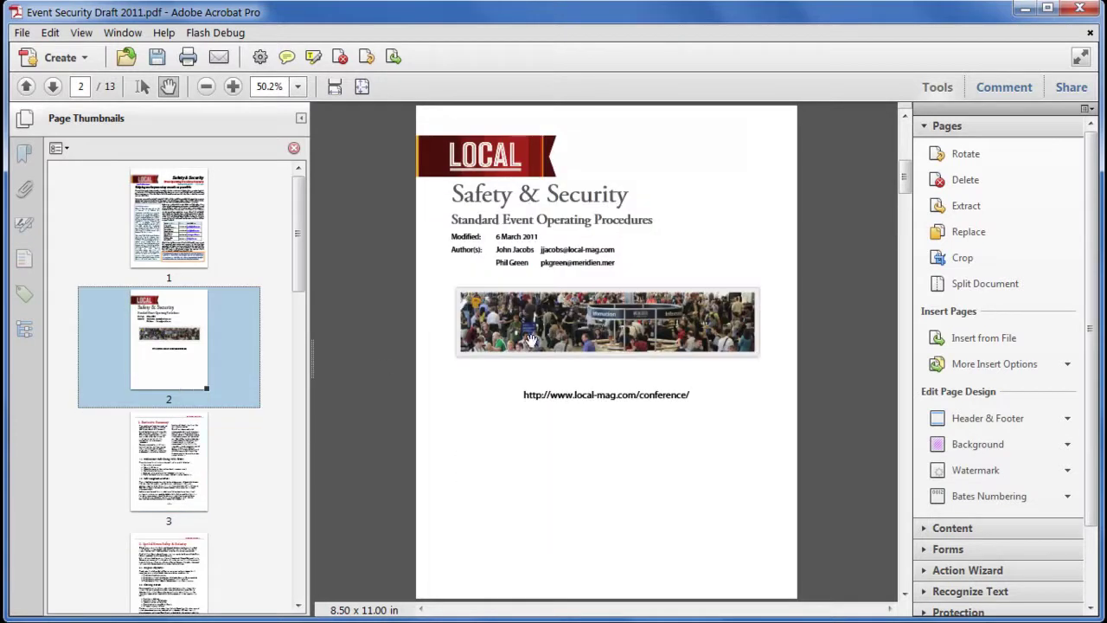
{"action": "left_click", "coordinate": [938, 87]}
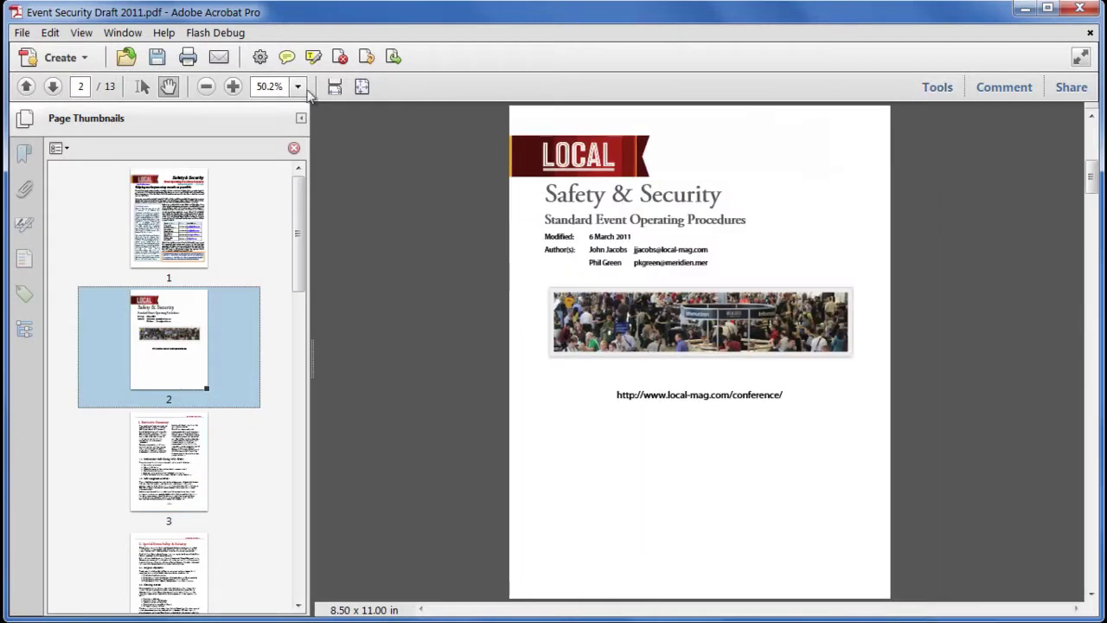
{"action": "left_click", "coordinate": [335, 87]}
{"action": "left_click_drag", "start_coordinate": [1091, 173], "coordinate": [1093, 230]}
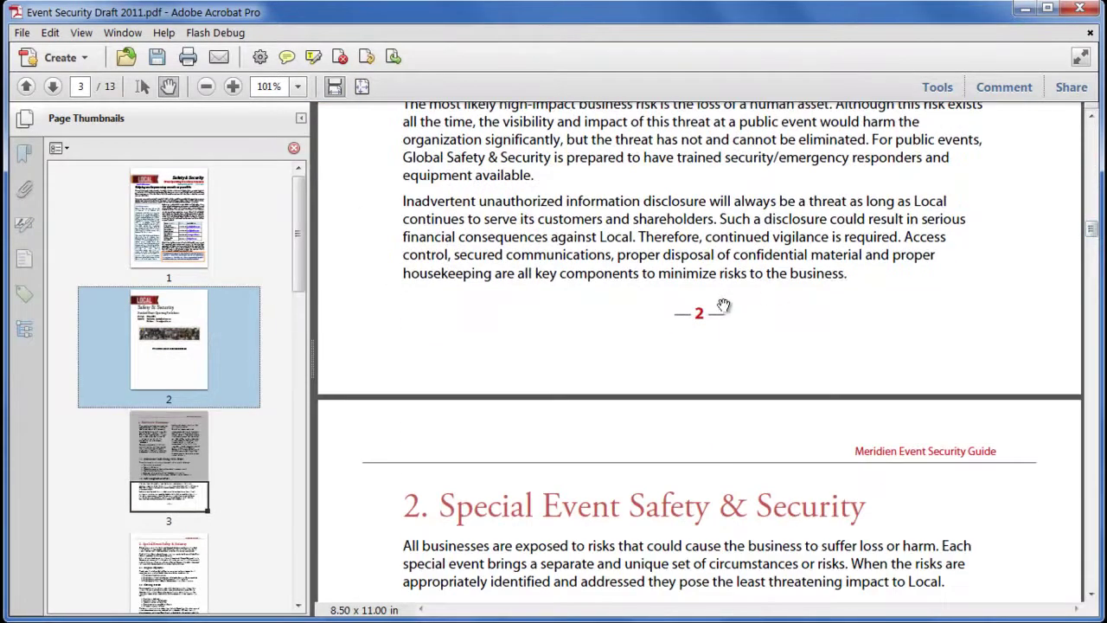
Number the inserted summary page as a new section in the i, ii, iii style, starting at 1
{"action": "left_click", "coordinate": [176, 212]}
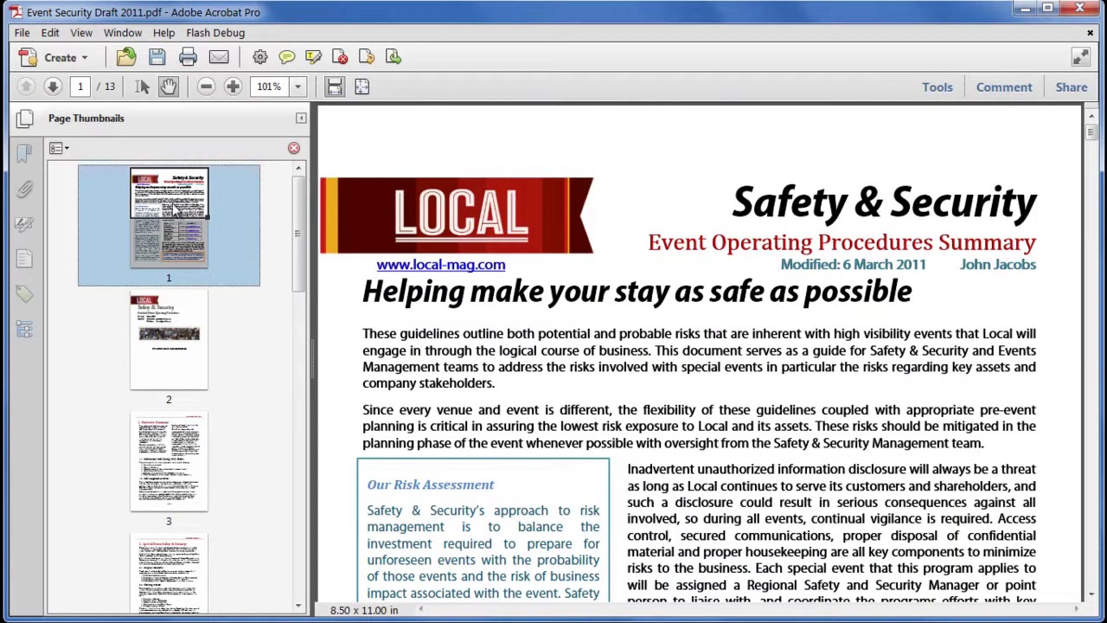
{"action": "right_click", "coordinate": [171, 200]}
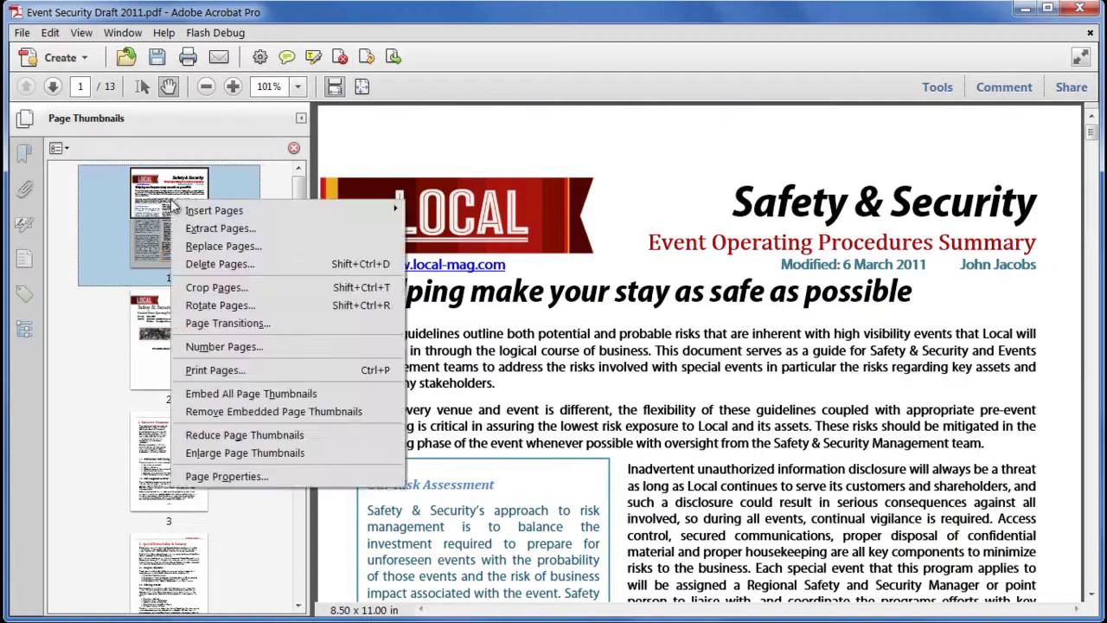
{"action": "left_click", "coordinate": [268, 349]}
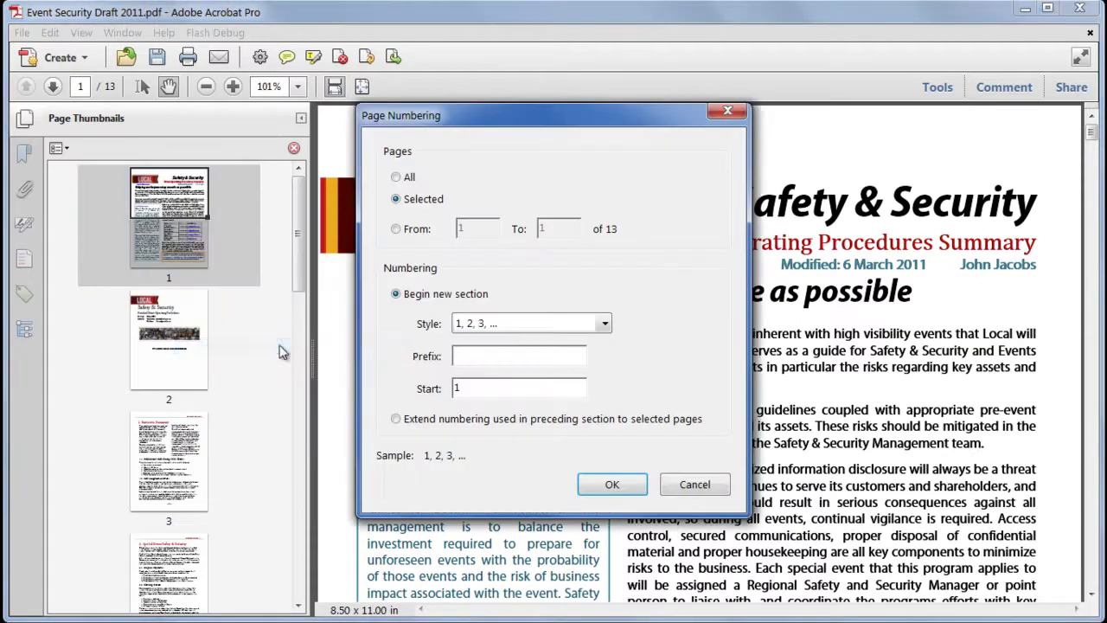
{"action": "left_click", "coordinate": [483, 324]}
{"action": "left_click", "coordinate": [506, 379]}
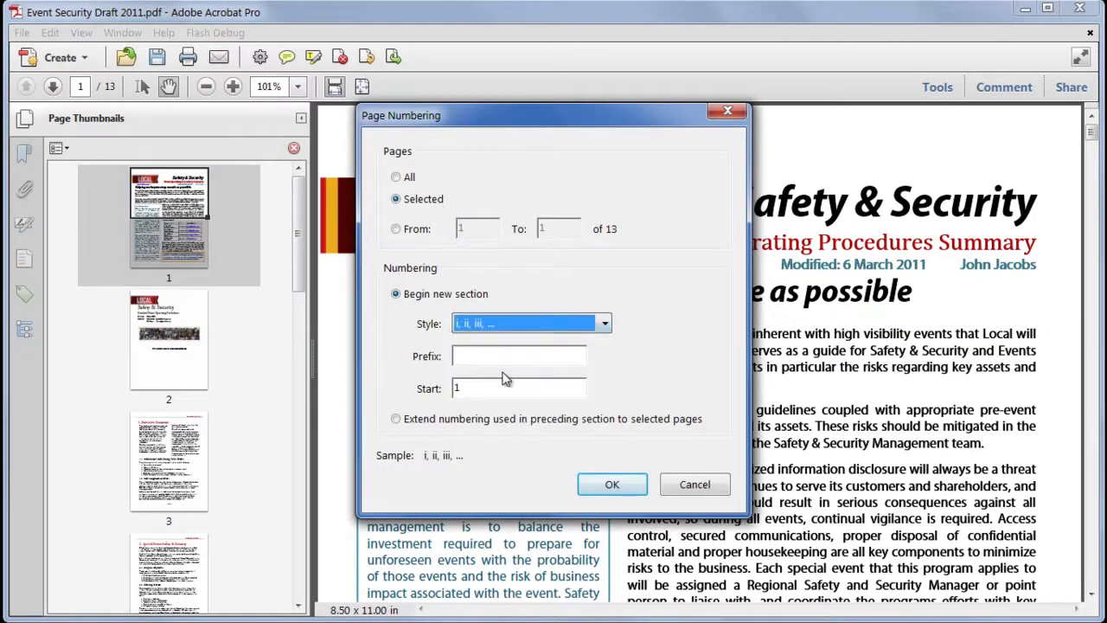
{"action": "left_click", "coordinate": [610, 483]}
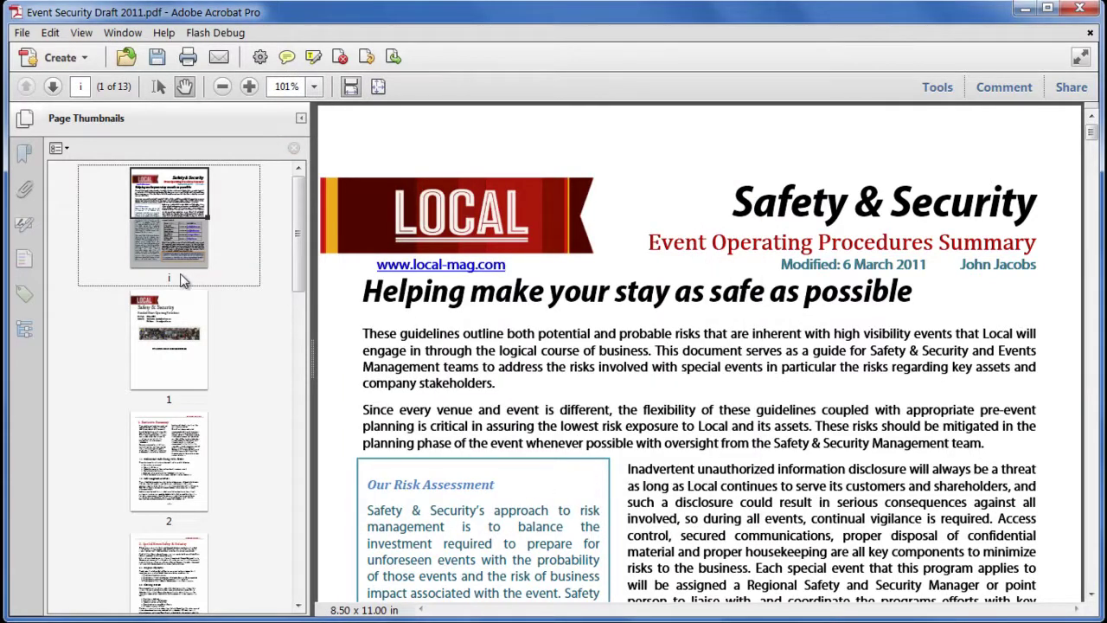
Check the renumbering on the following pages, going to page 8 and examining its printed footer number
{"action": "left_click", "coordinate": [185, 379]}
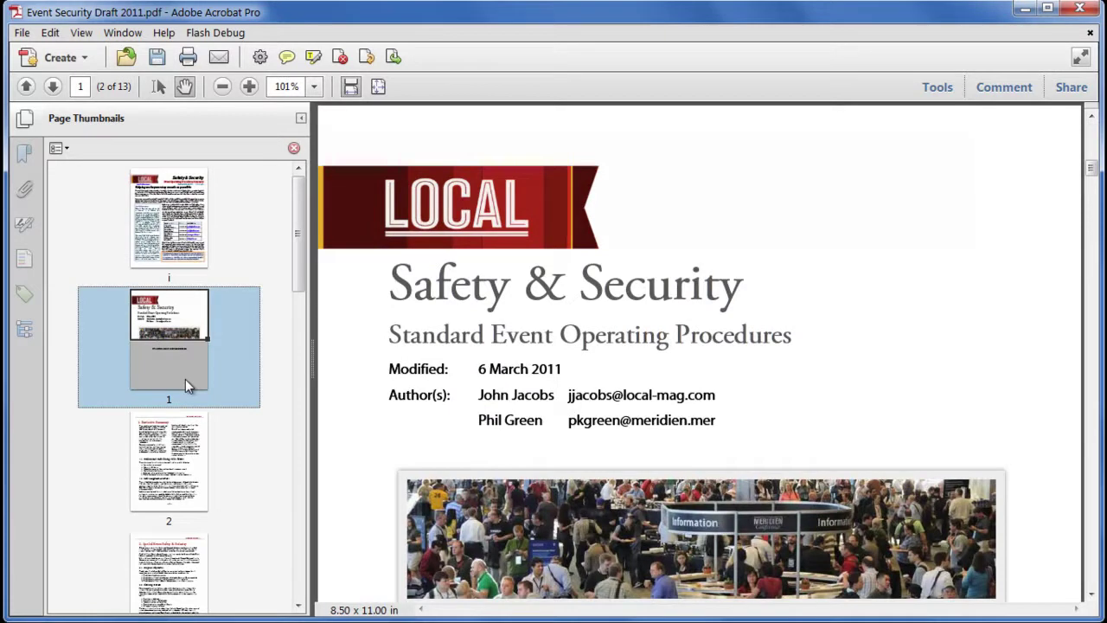
{"action": "left_click", "coordinate": [199, 451]}
{"action": "left_click", "coordinate": [191, 584]}
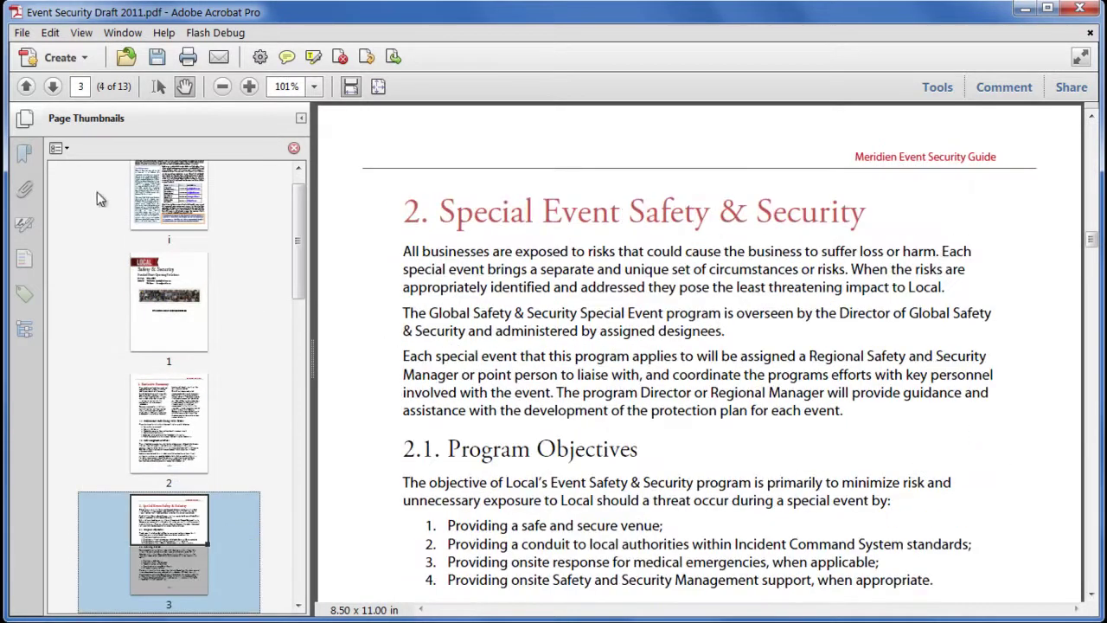
{"action": "left_click", "coordinate": [82, 87]}
{"action": "type", "text": "8"}
{"action": "key", "text": "Return"}
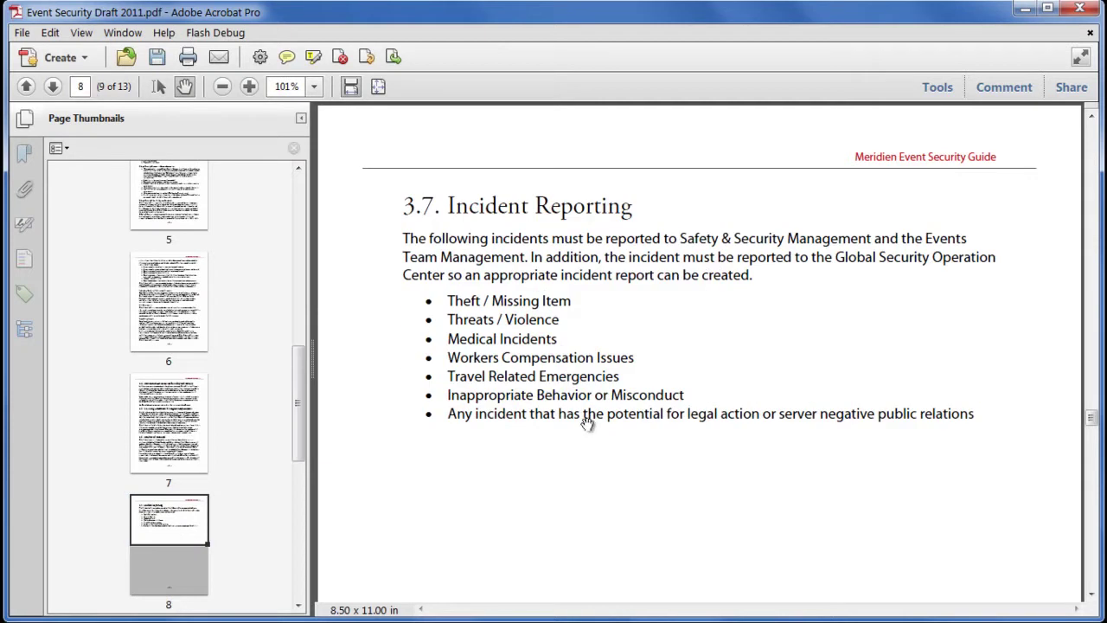
{"action": "scroll", "coordinate": [587, 424], "scroll_direction": "down", "scroll_amount": 5}
{"action": "scroll", "coordinate": [587, 424], "scroll_direction": "down", "scroll_amount": 3}
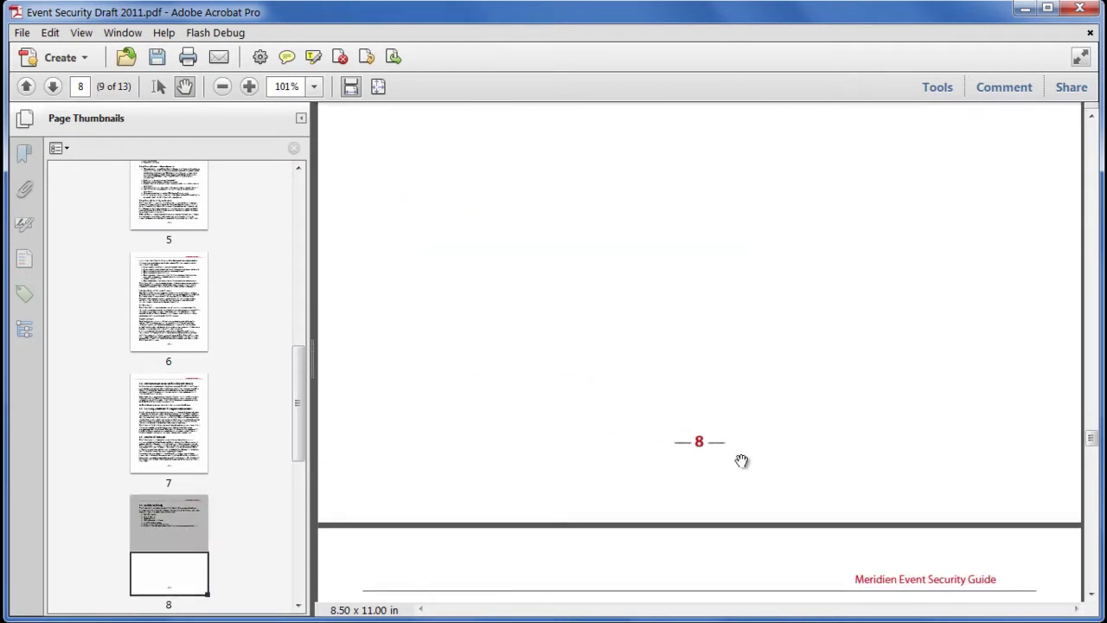
Show the full page without thumbnails and start adding a new header and footer, keeping the existing one
{"action": "left_click", "coordinate": [301, 117]}
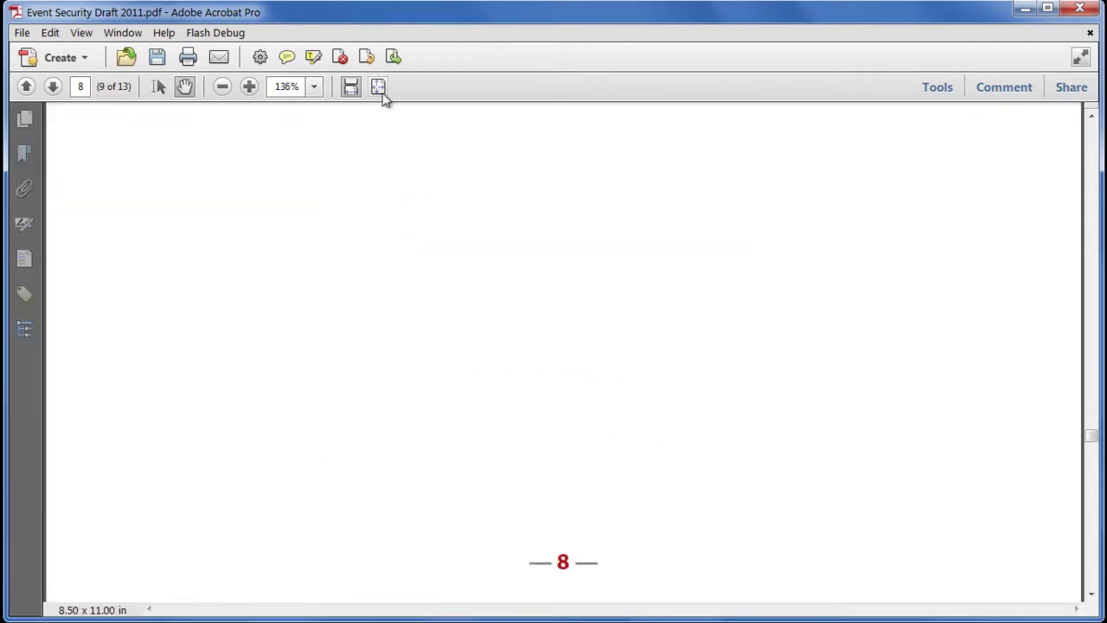
{"action": "left_click", "coordinate": [378, 87]}
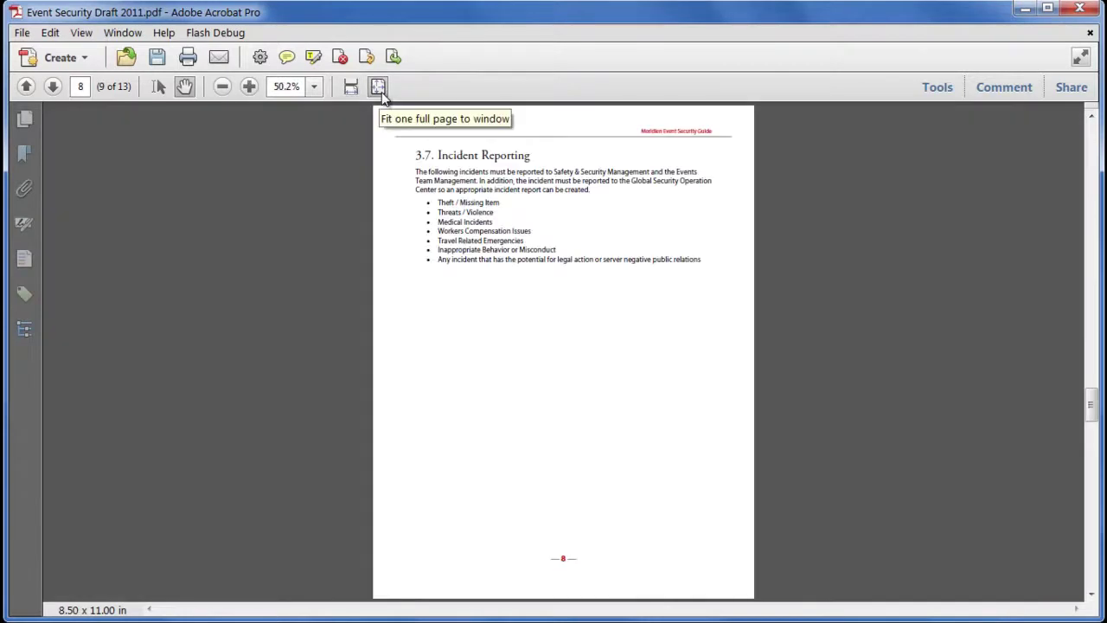
{"action": "left_click", "coordinate": [938, 87]}
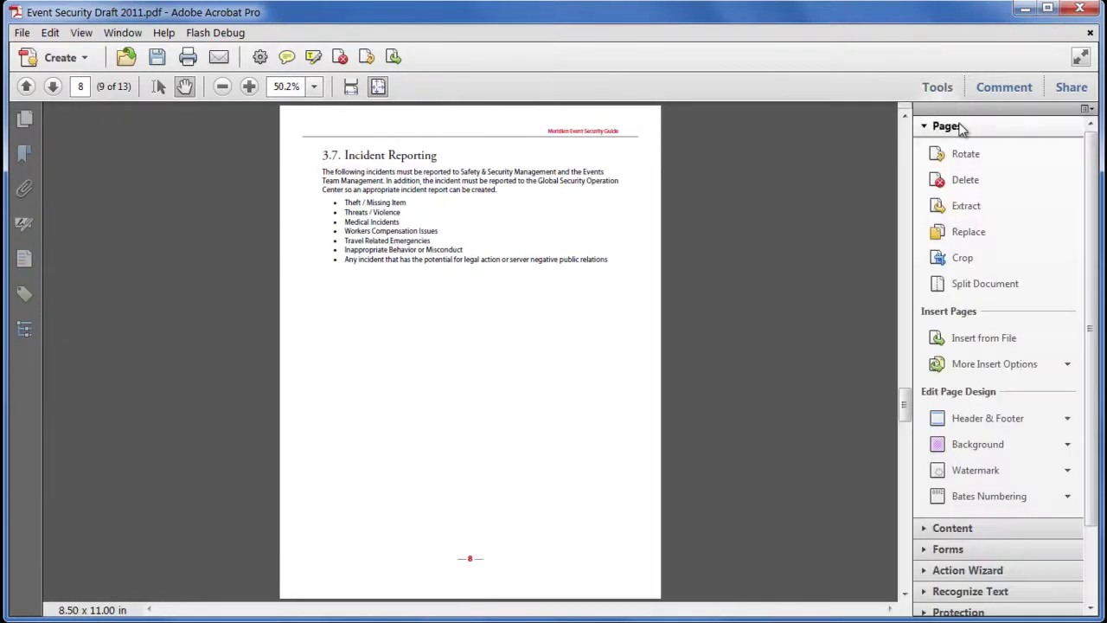
{"action": "left_click", "coordinate": [1018, 419]}
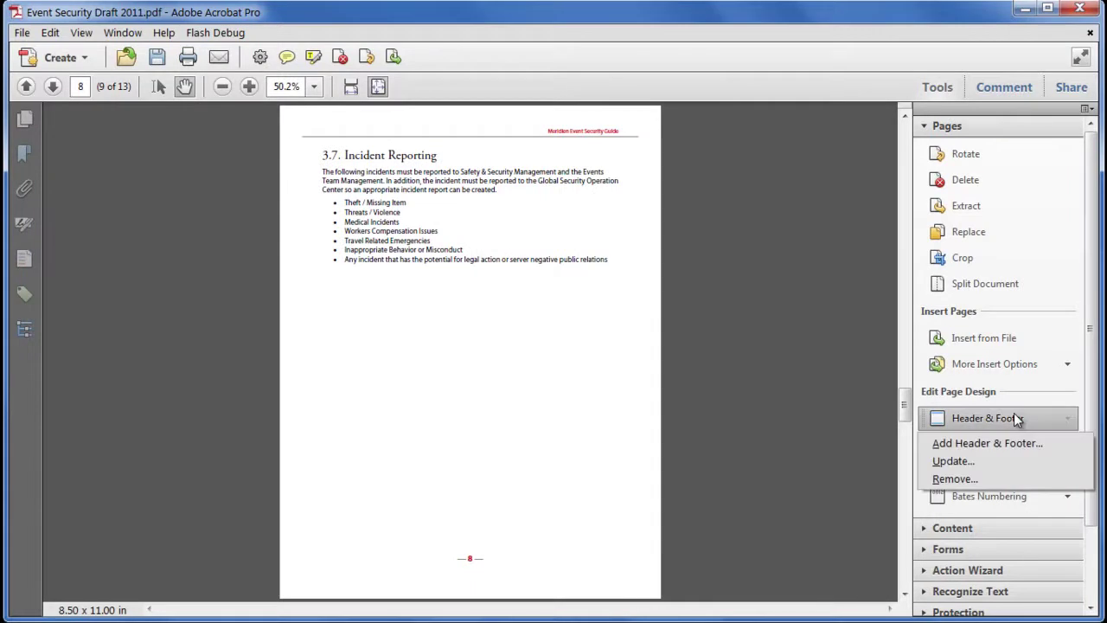
{"action": "left_click", "coordinate": [1056, 443]}
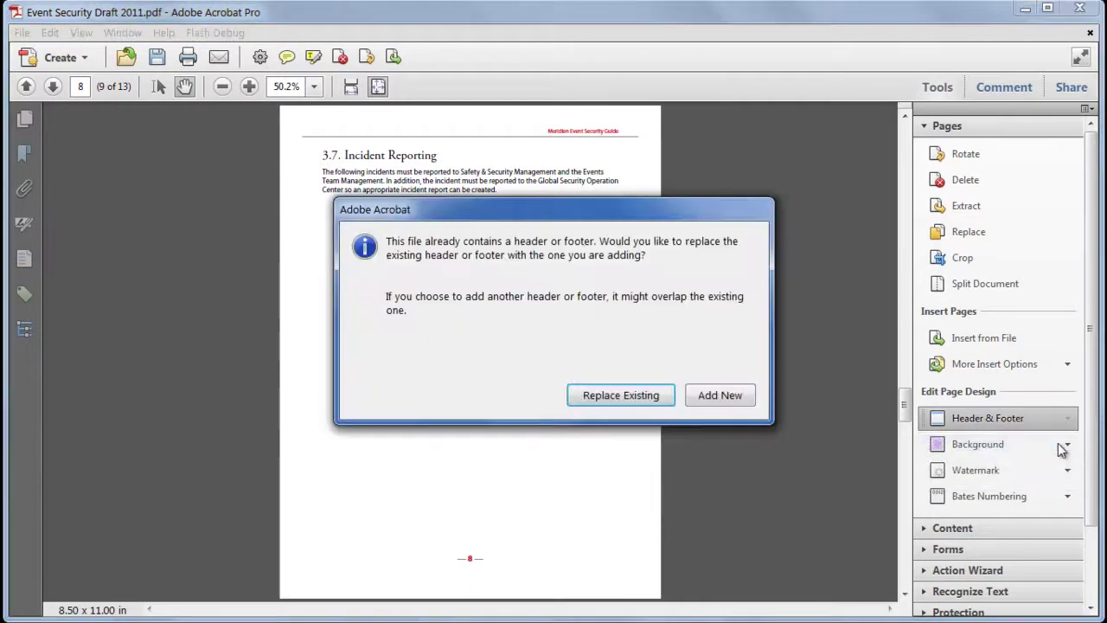
{"action": "left_click", "coordinate": [712, 401]}
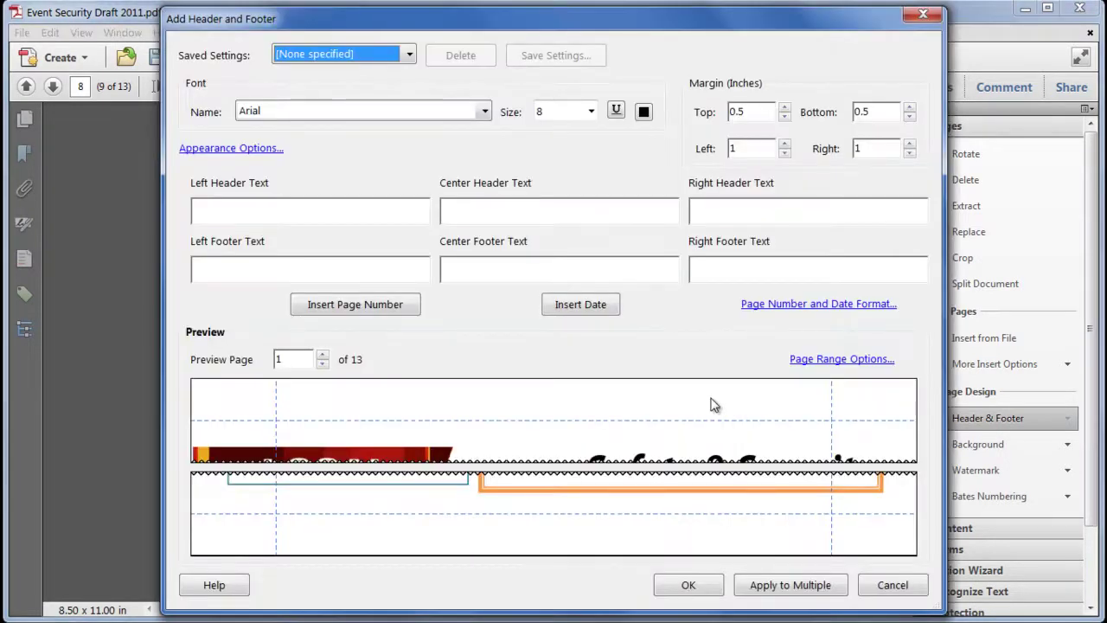
Enter CONFIDENTIAL as center header text, ©2011 LOCAL as left footer text and "Issued on" as center footer text
{"action": "left_click", "coordinate": [469, 205]}
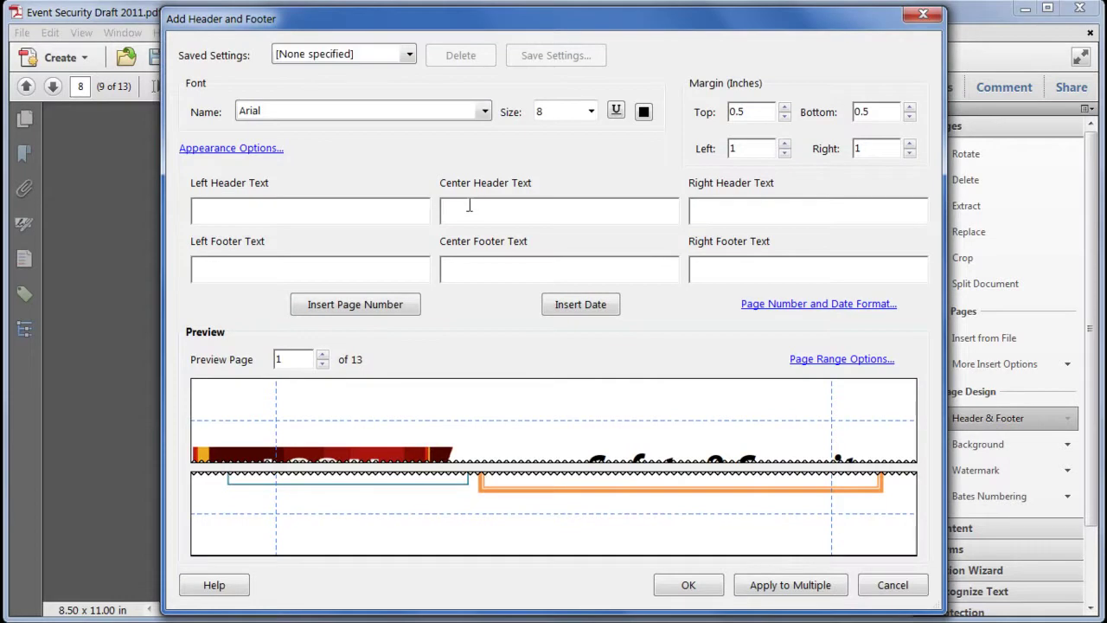
{"action": "type", "text": "CONFIDENTIAL"}
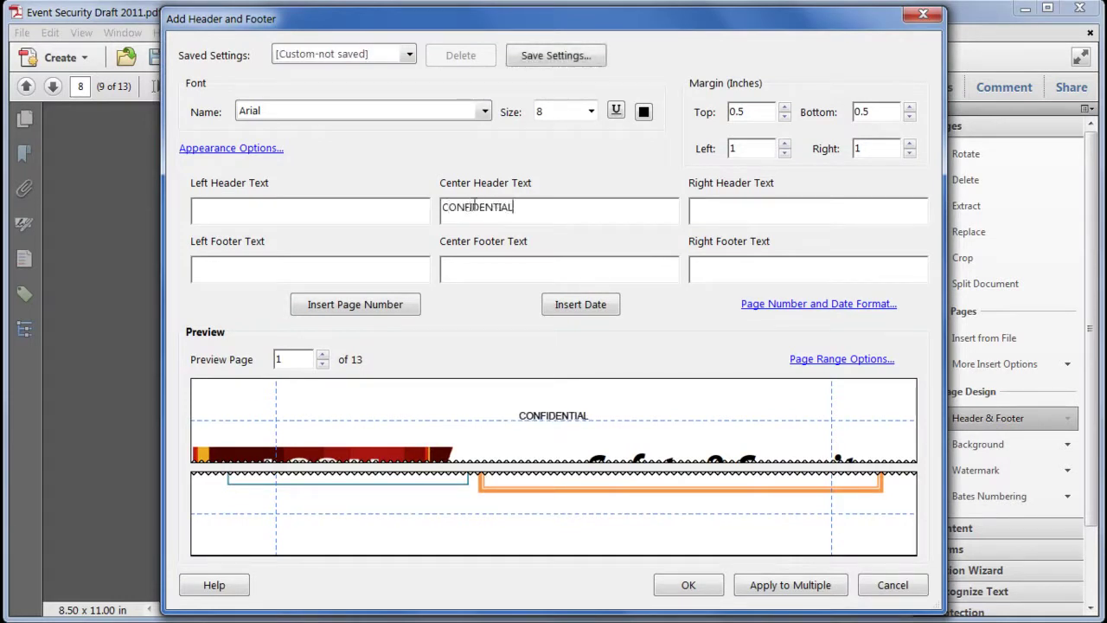
{"action": "left_click", "coordinate": [369, 263]}
{"action": "type", "text": "©2011 LOCAL"}
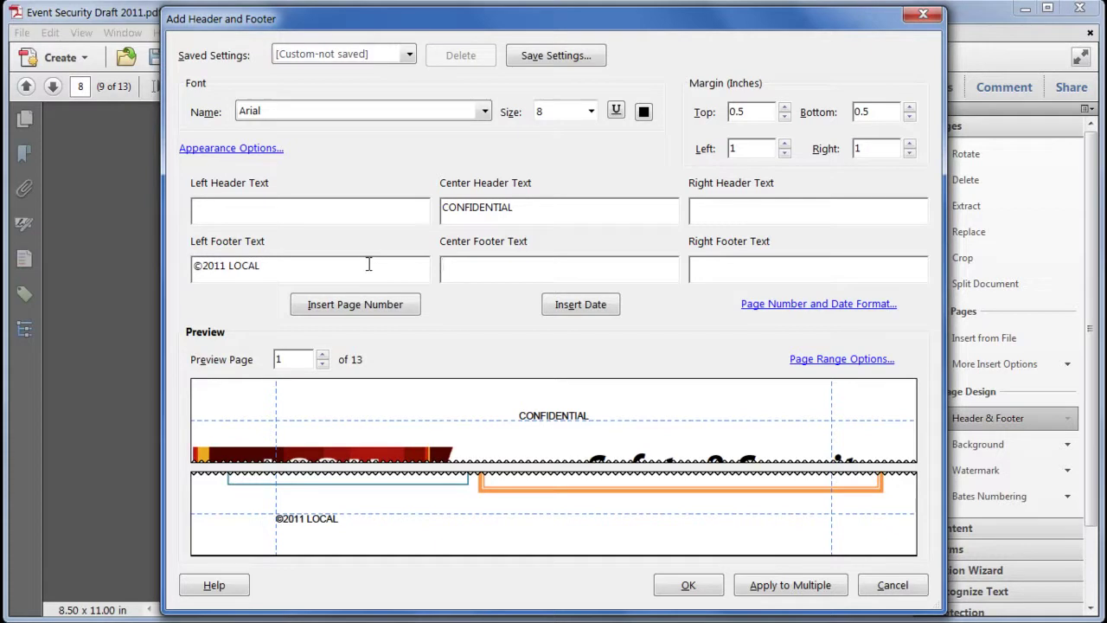
{"action": "type", "text": "Issued"}
{"action": "type", "text": "on"}
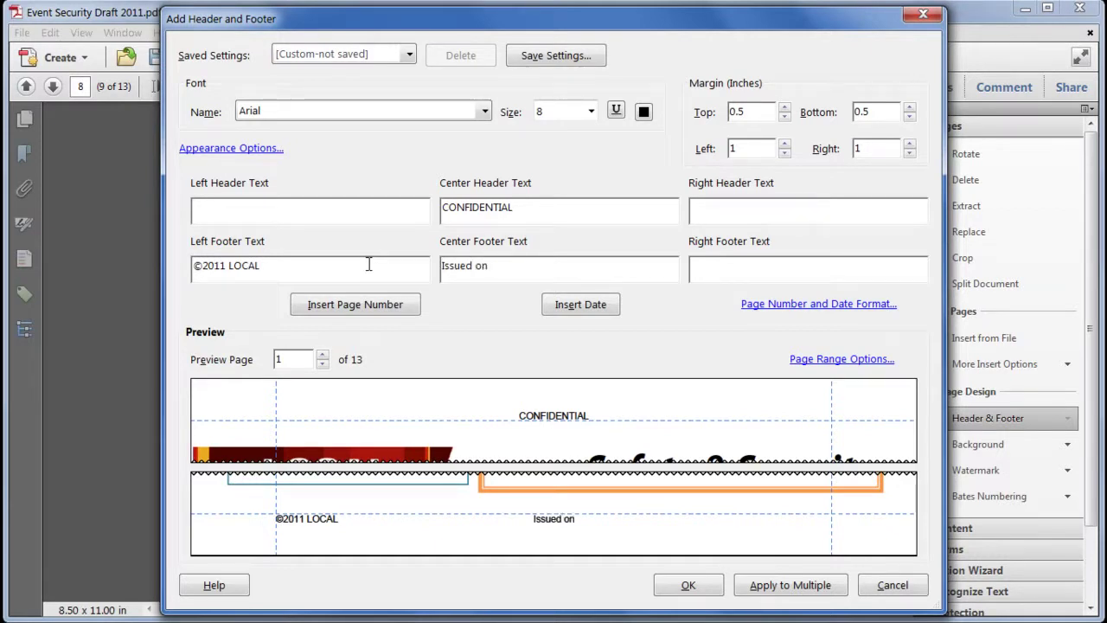
Set the date format to dd.mm.yyyy and insert the date after "Issued on" in the center footer
{"action": "left_click", "coordinate": [767, 304]}
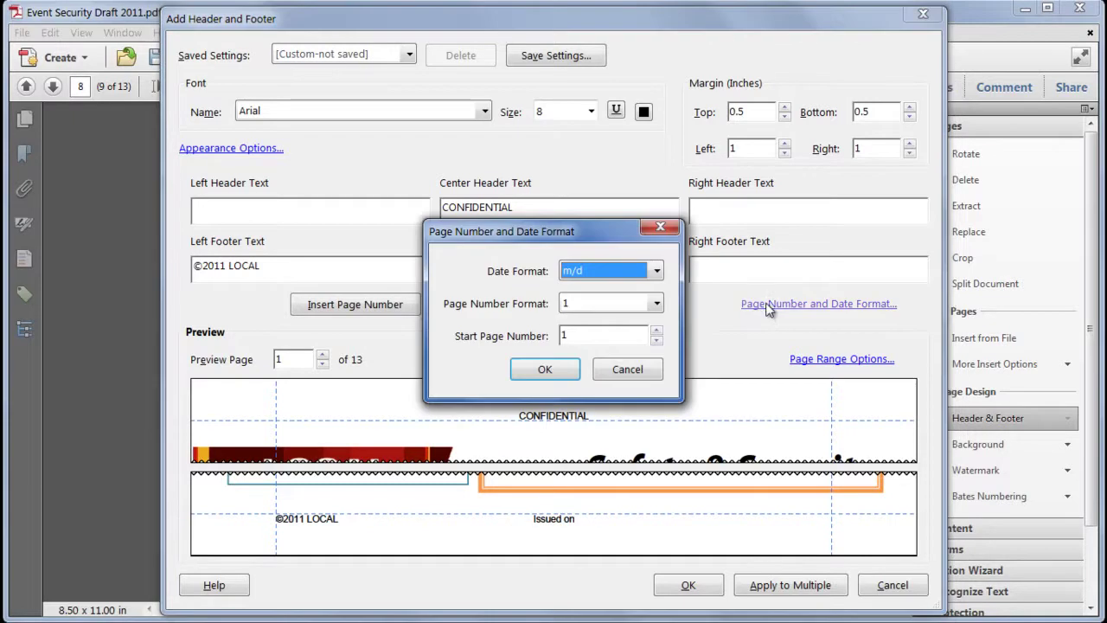
{"action": "left_click", "coordinate": [655, 273]}
{"action": "scroll", "coordinate": [640, 363], "scroll_direction": "down", "scroll_amount": 5}
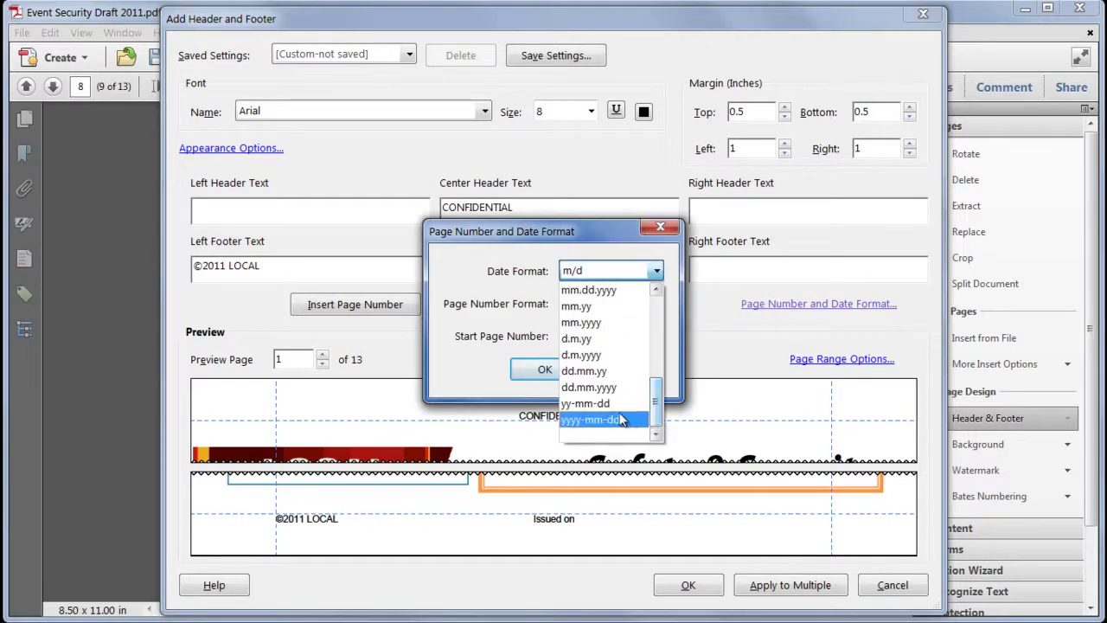
{"action": "left_click", "coordinate": [612, 388]}
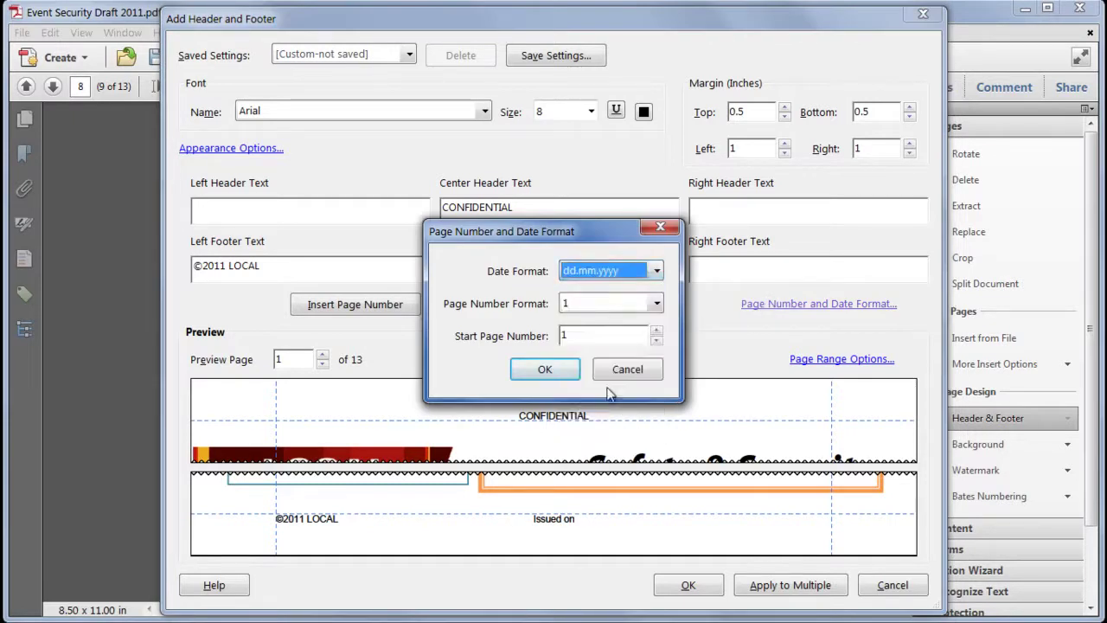
{"action": "left_click", "coordinate": [543, 370]}
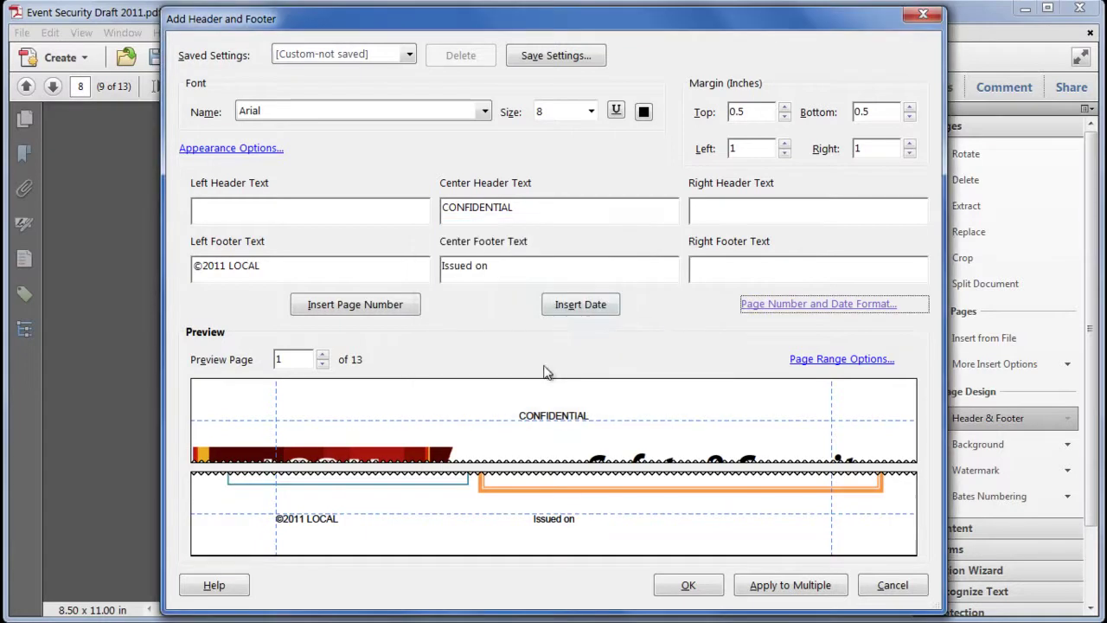
{"action": "left_click", "coordinate": [582, 306]}
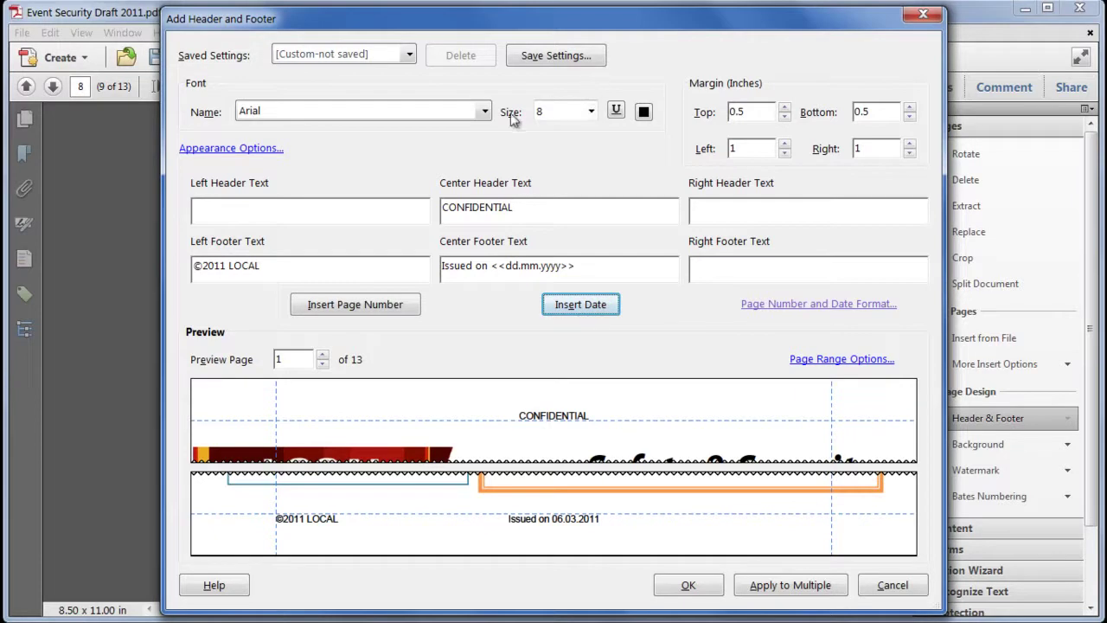
Format the header and footer text as Arial Black Bold, size 14, in dark orange
{"action": "left_click", "coordinate": [484, 111]}
{"action": "left_click", "coordinate": [471, 144]}
{"action": "left_click", "coordinate": [591, 111]}
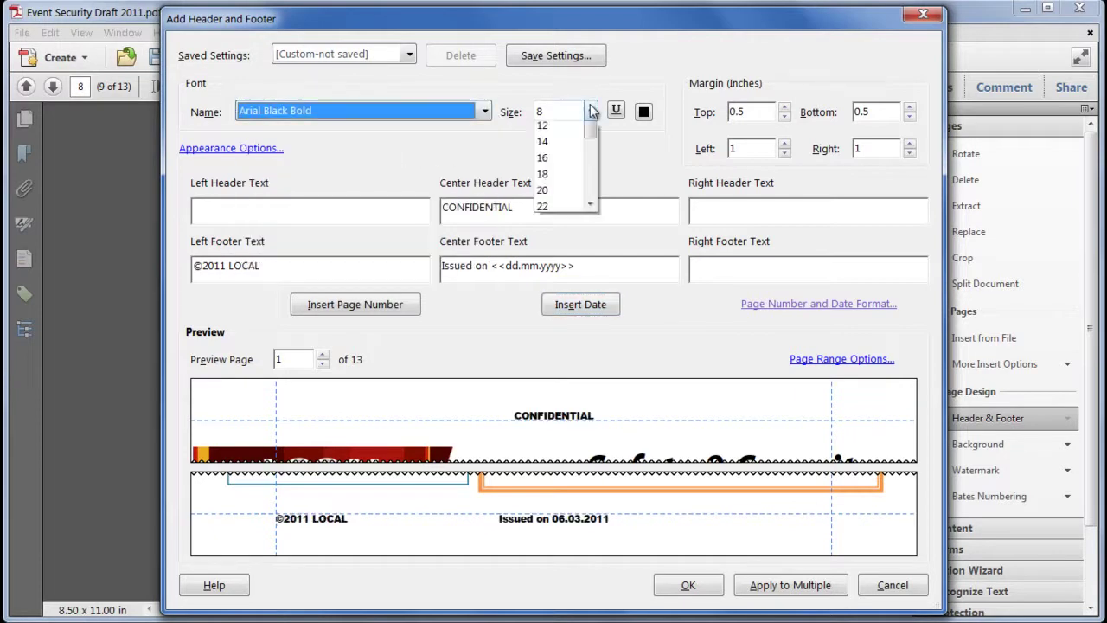
{"action": "left_click", "coordinate": [553, 212]}
{"action": "left_click", "coordinate": [643, 111]}
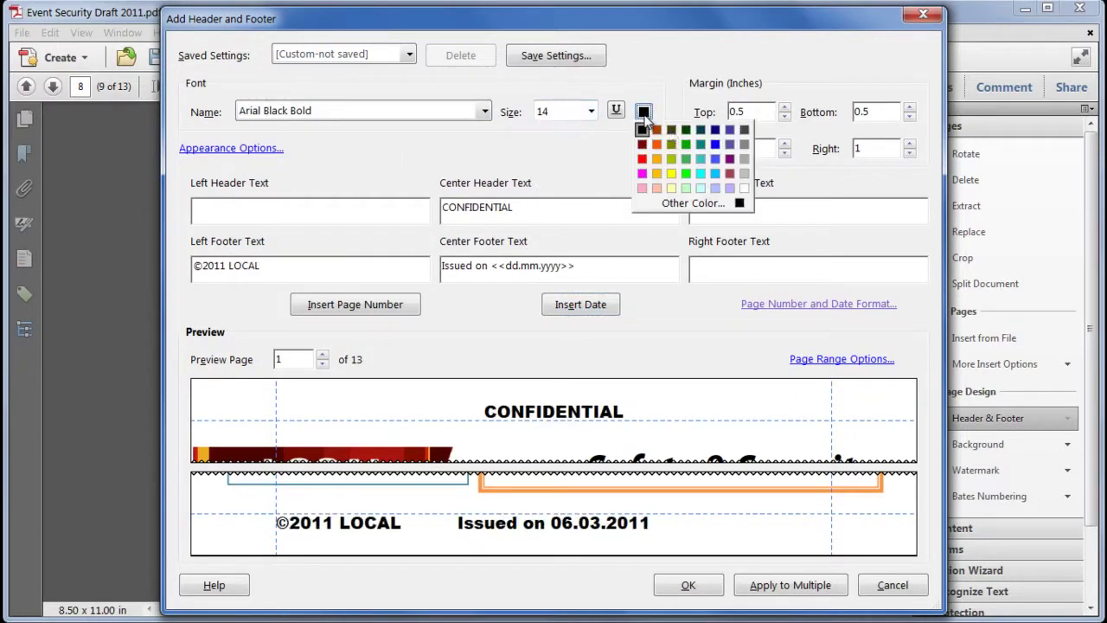
{"action": "left_click", "coordinate": [656, 129]}
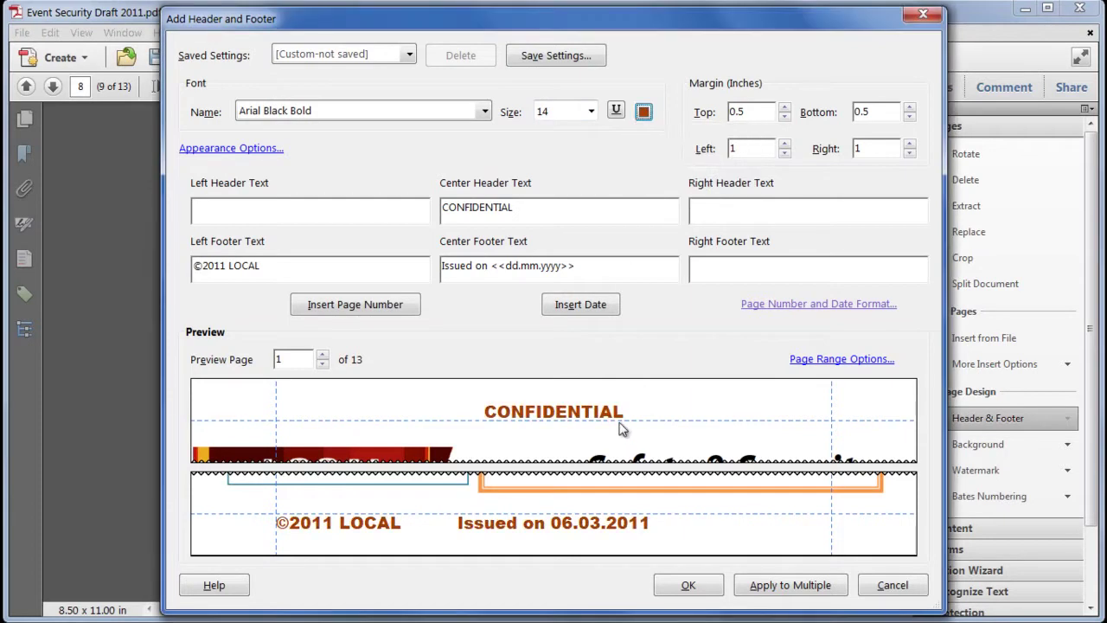
Limit the header and footer to pages 2 to 13 and preview them on page 2
{"action": "left_click", "coordinate": [845, 362]}
{"action": "left_click", "coordinate": [497, 304]}
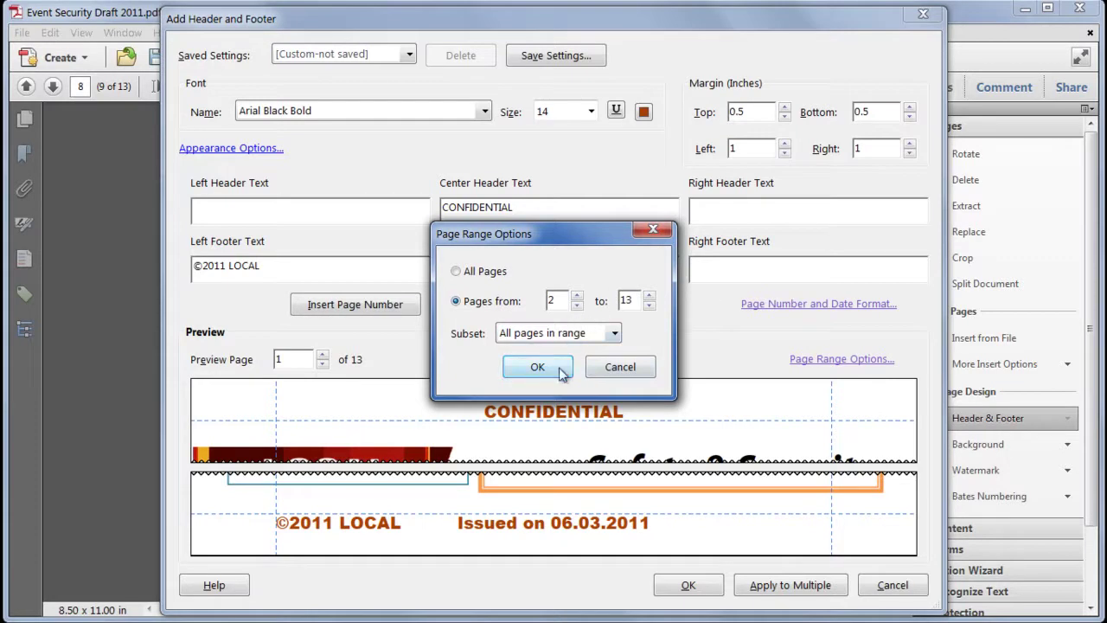
{"action": "left_click", "coordinate": [560, 371]}
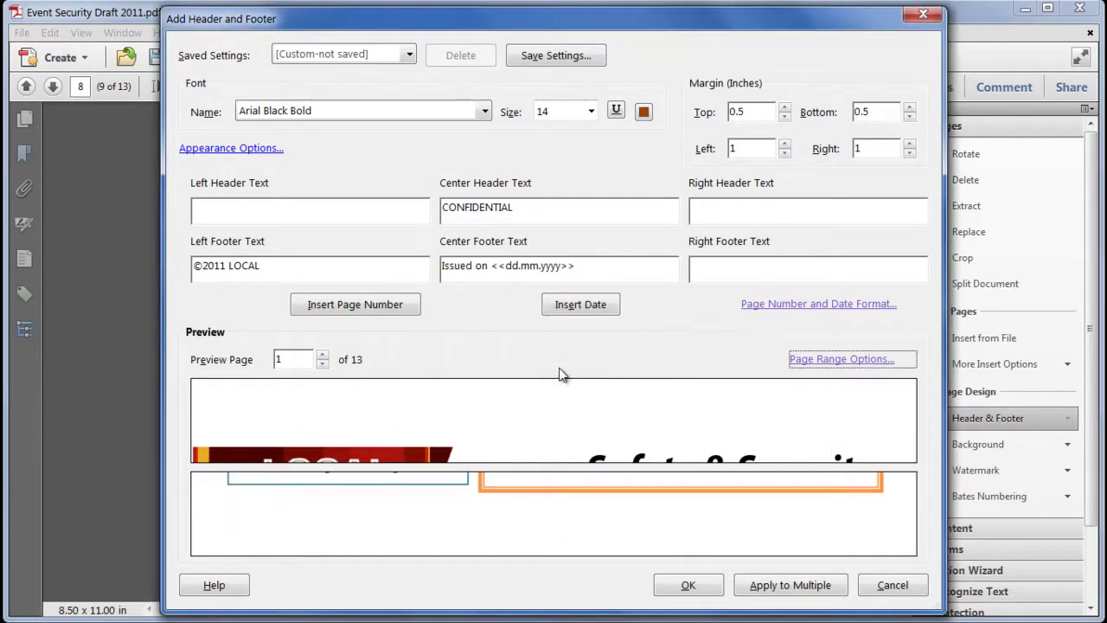
{"action": "left_click", "coordinate": [322, 355]}
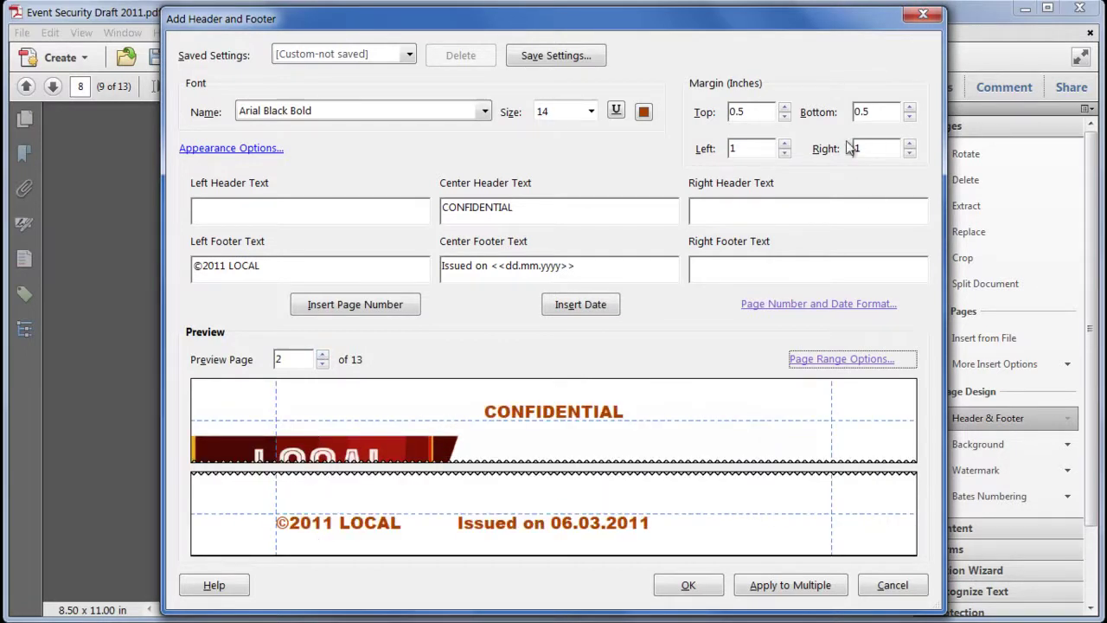
Reduce the header and footer's left margin to 0.4 inches, apply them to the document and check the earlier pages
{"action": "left_click", "coordinate": [785, 153]}
{"action": "left_click", "coordinate": [785, 153]}
{"action": "left_click", "coordinate": [785, 153]}
{"action": "left_click", "coordinate": [785, 153]}
{"action": "left_click", "coordinate": [784, 153]}
{"action": "left_click", "coordinate": [785, 153]}
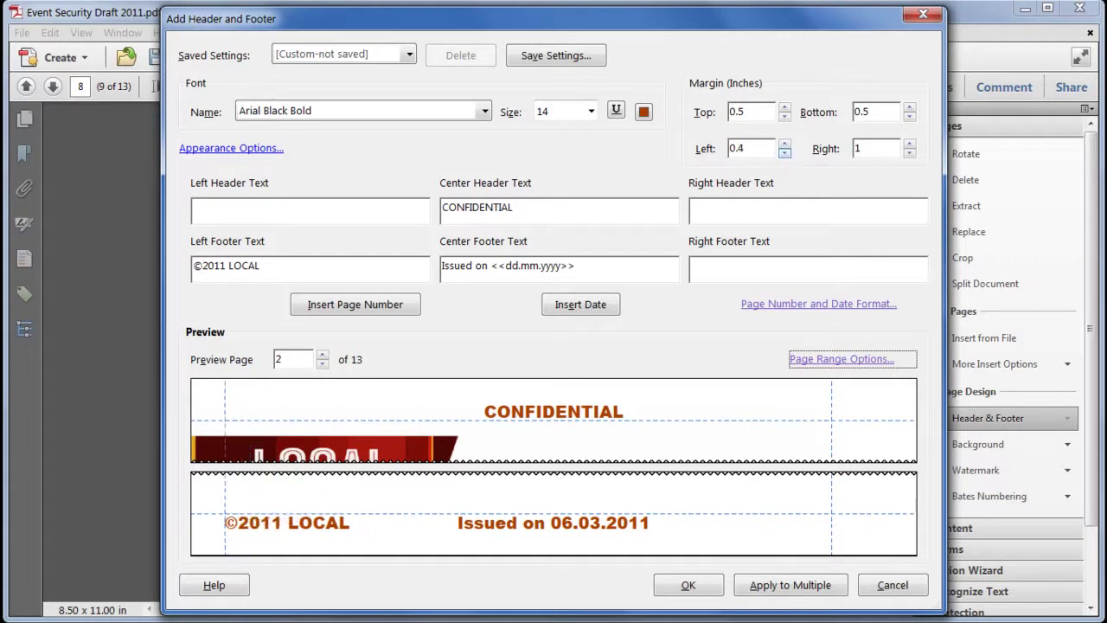
{"action": "left_click", "coordinate": [689, 585]}
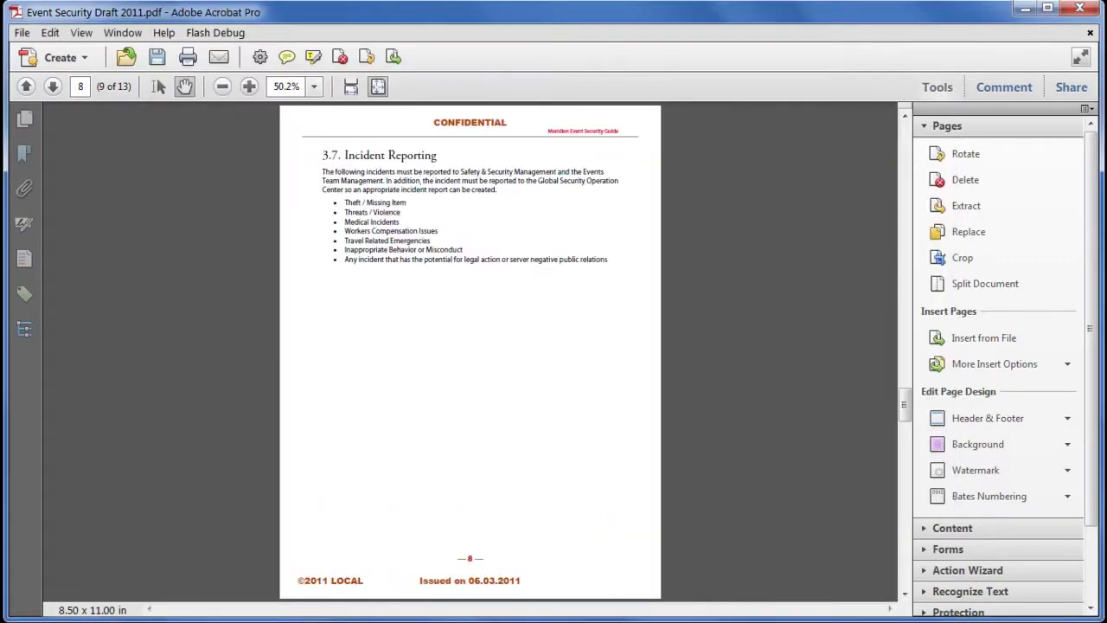
{"action": "scroll", "coordinate": [598, 440], "scroll_direction": "up", "scroll_amount": 4}
{"action": "scroll", "coordinate": [598, 440], "scroll_direction": "up", "scroll_amount": 3}
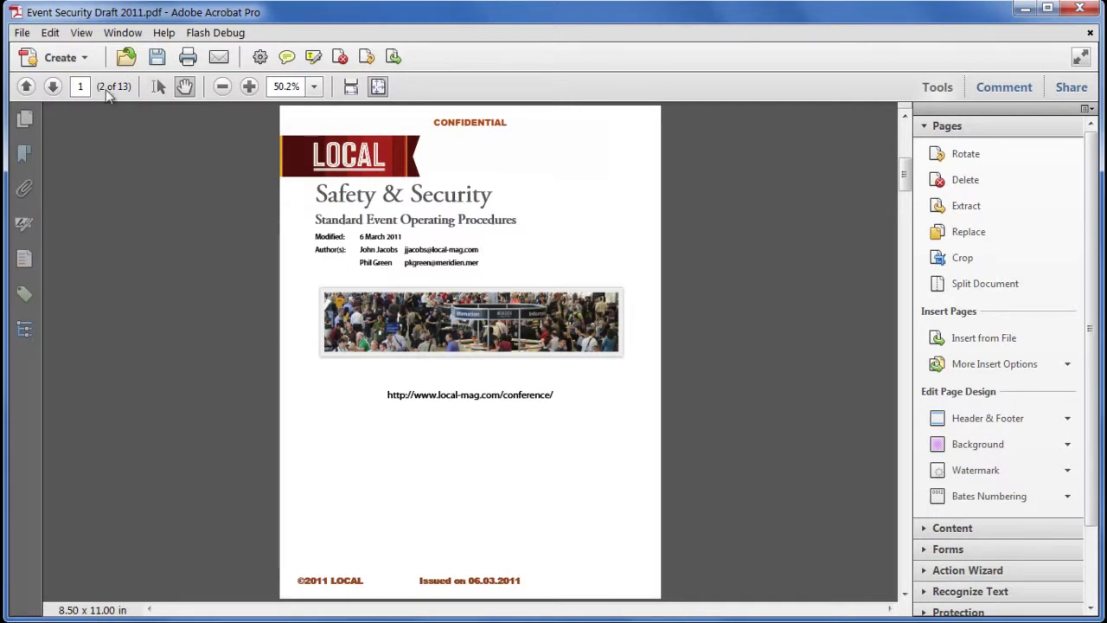
Examine the print settings and preview with the Fax printer selected, without printing the document
{"action": "left_click", "coordinate": [22, 32]}
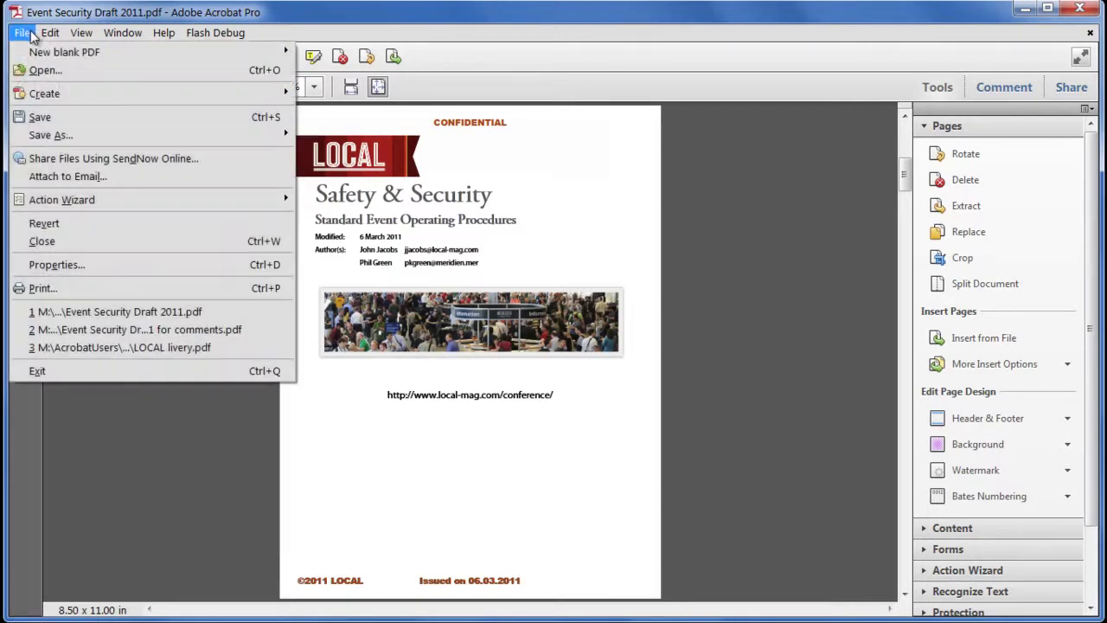
{"action": "left_click", "coordinate": [119, 289]}
{"action": "left_click", "coordinate": [394, 79]}
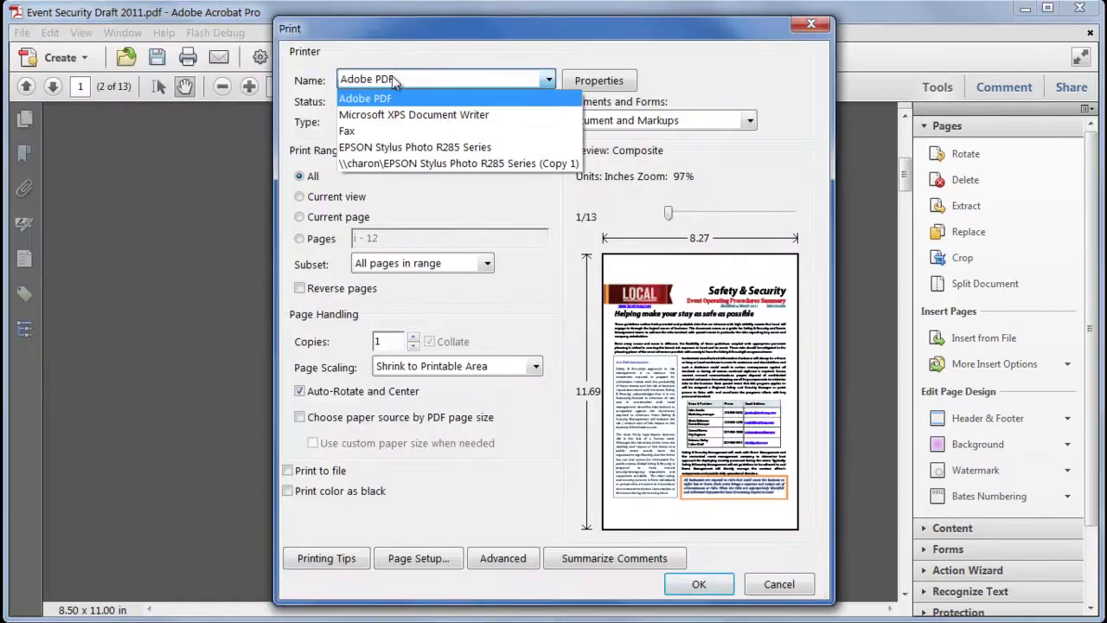
{"action": "left_click", "coordinate": [389, 133]}
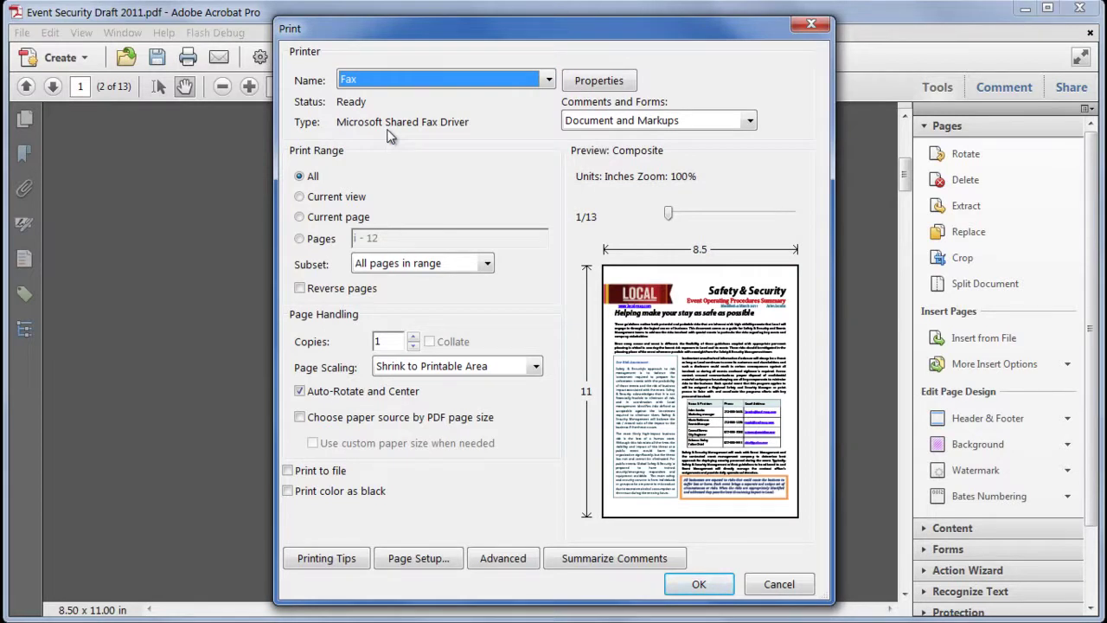
{"action": "left_click", "coordinate": [769, 586]}
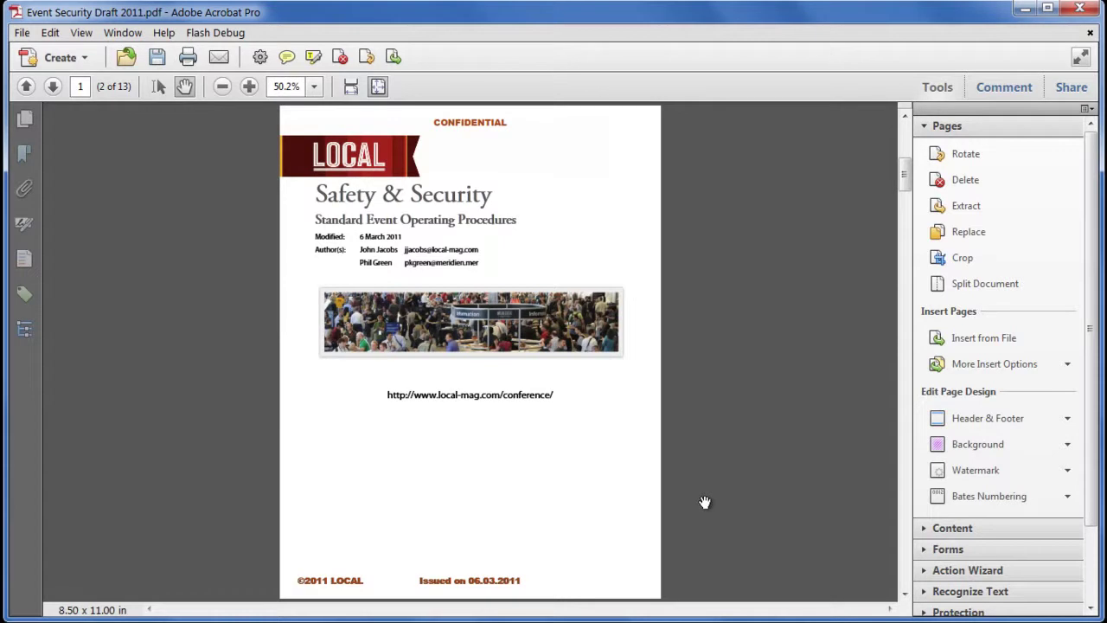
Start adding a page background and choose LOCAL livery.pdf as its source file
{"action": "left_click", "coordinate": [1017, 448]}
{"action": "left_click", "coordinate": [1019, 472]}
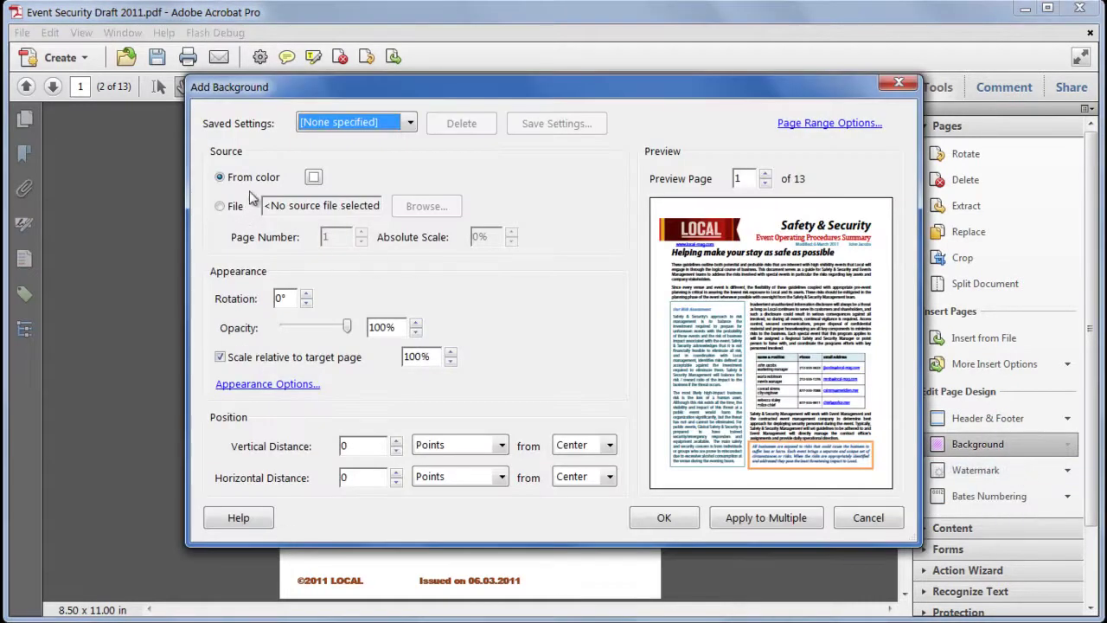
{"action": "left_click", "coordinate": [314, 176]}
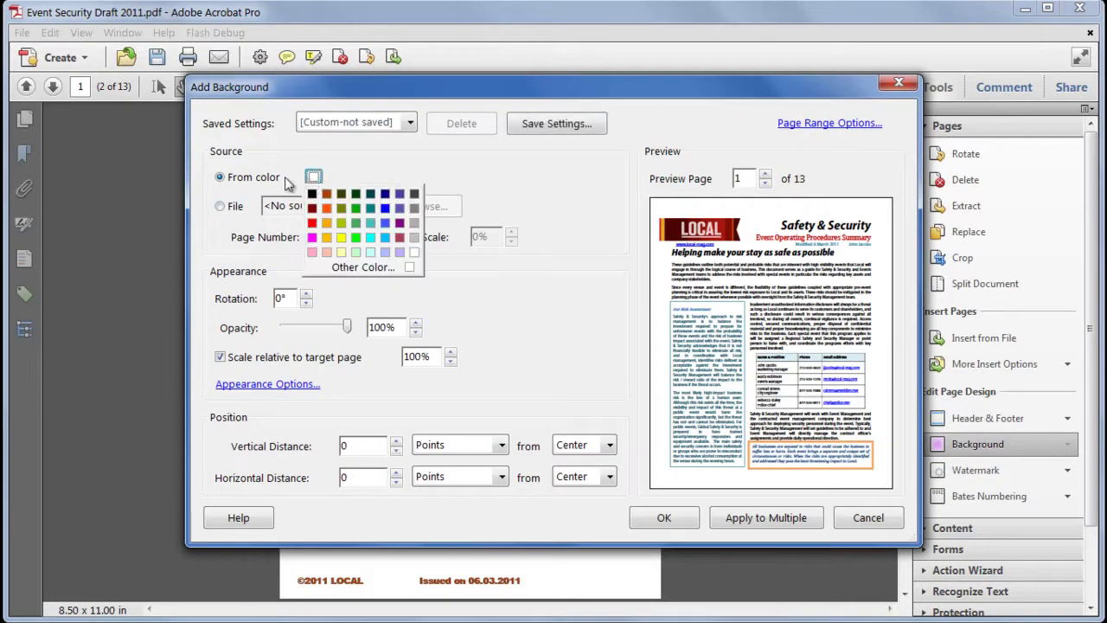
{"action": "left_click", "coordinate": [238, 211]}
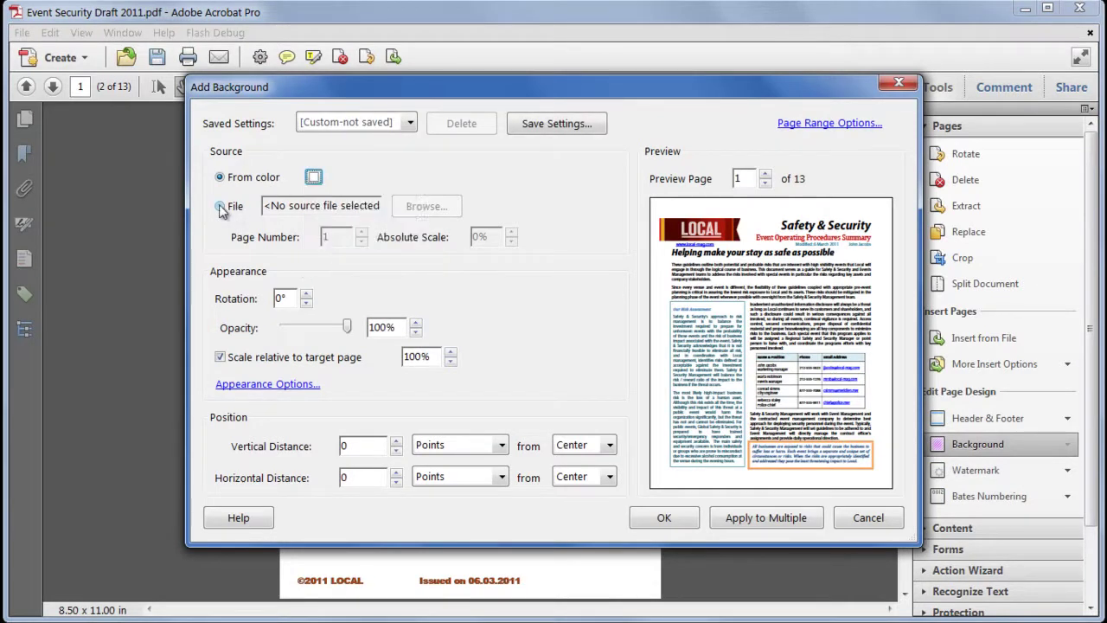
{"action": "left_click", "coordinate": [222, 208]}
{"action": "left_click", "coordinate": [424, 208]}
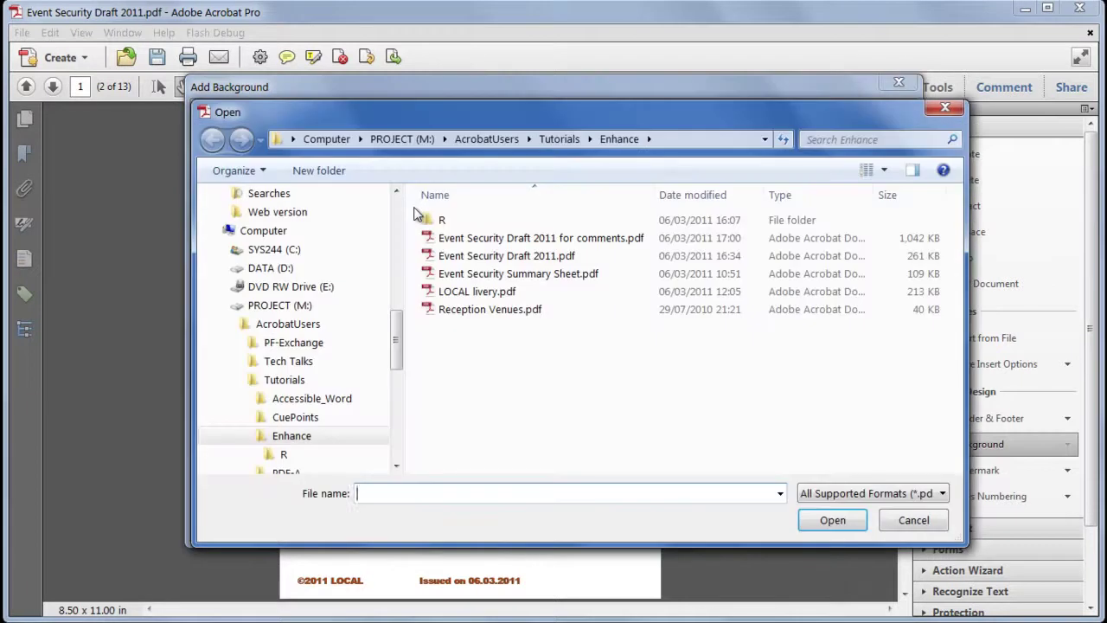
{"action": "left_click", "coordinate": [520, 296]}
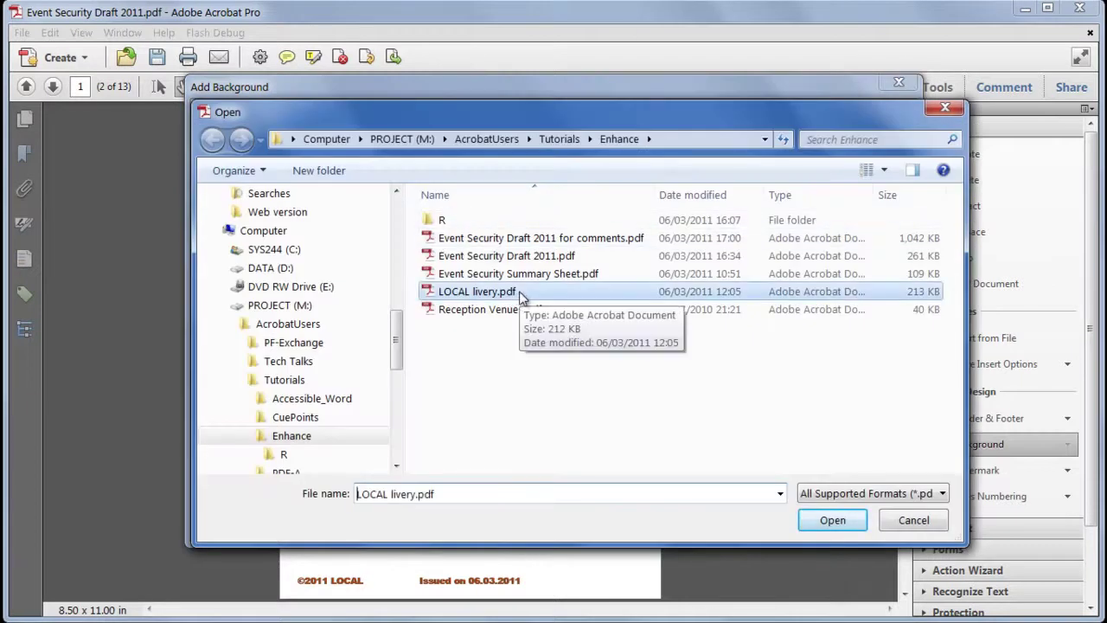
{"action": "left_click", "coordinate": [840, 524]}
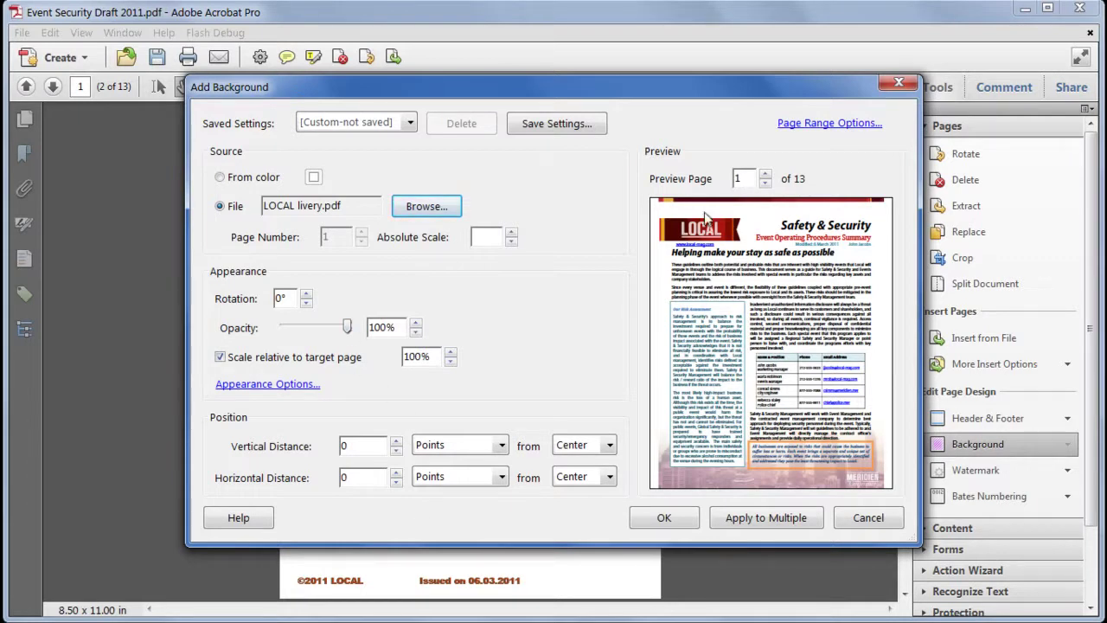
Keep the background shown both when printing and when displaying on screen, and apply it to the document
{"action": "left_click", "coordinate": [288, 386]}
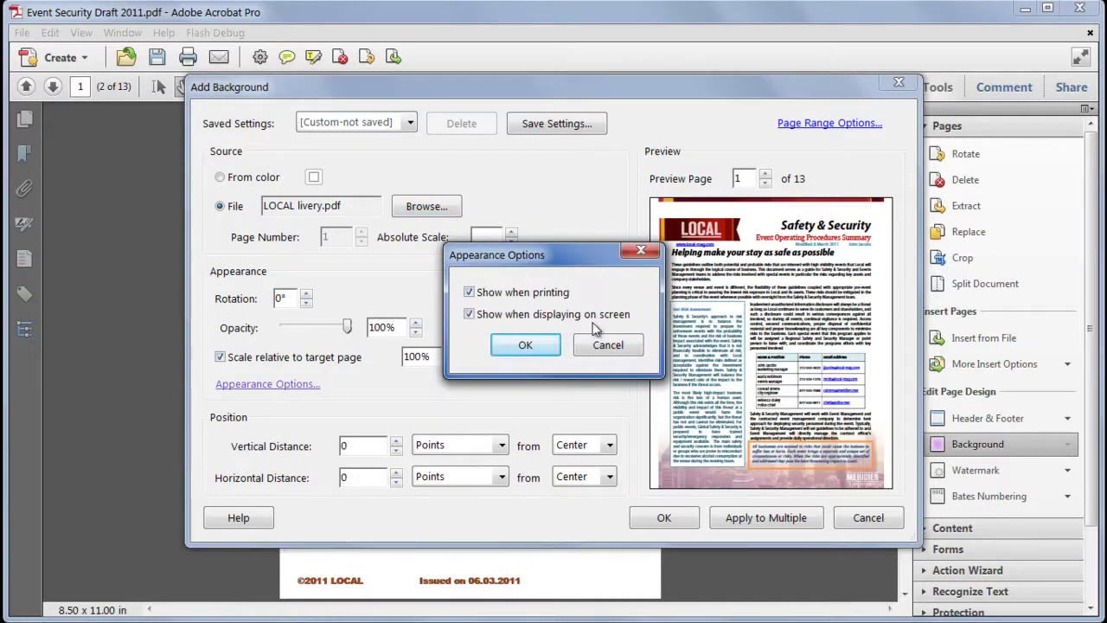
{"action": "left_click", "coordinate": [546, 345]}
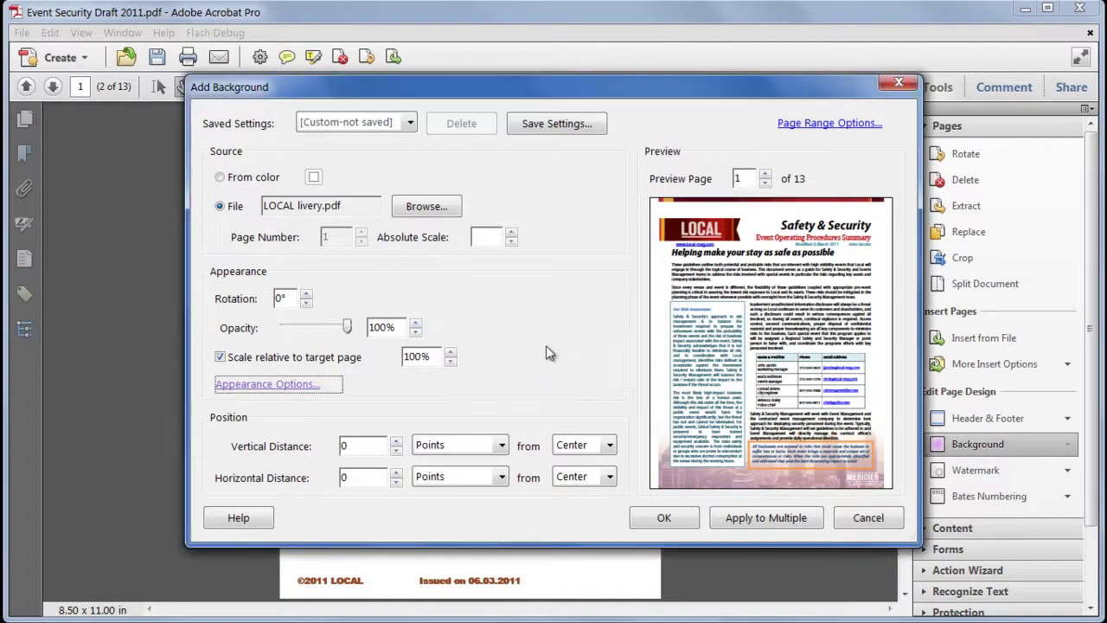
{"action": "left_click", "coordinate": [675, 516]}
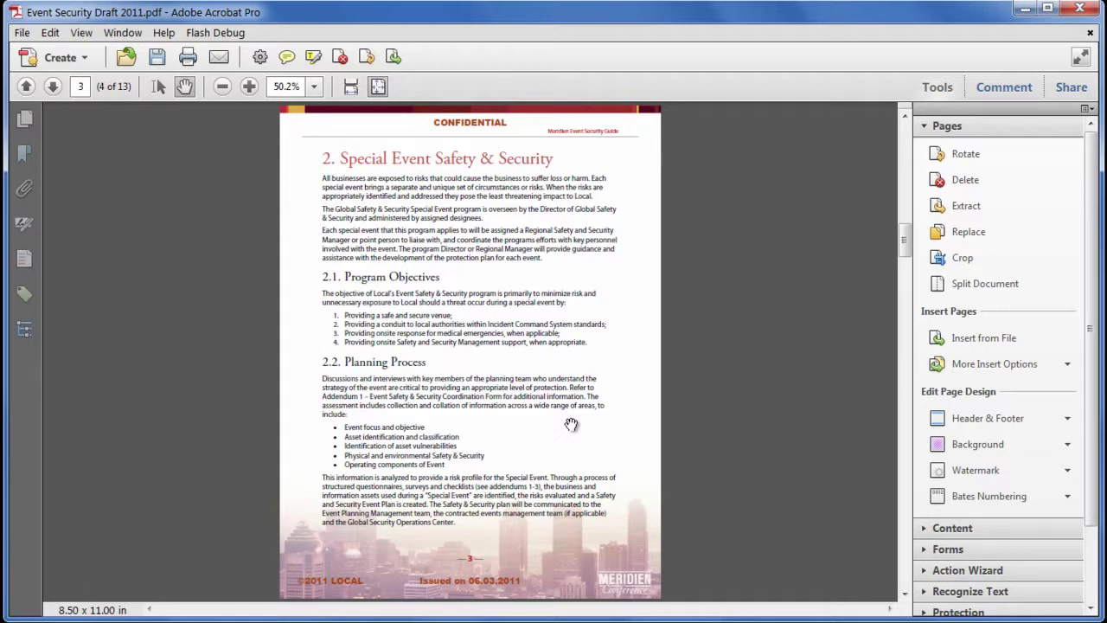
Start adding a text watermark reading PRERELEASE COPY on the first line and DO NOT PUBLISH on the second
{"action": "scroll", "coordinate": [571, 423], "scroll_direction": "up", "scroll_amount": 2}
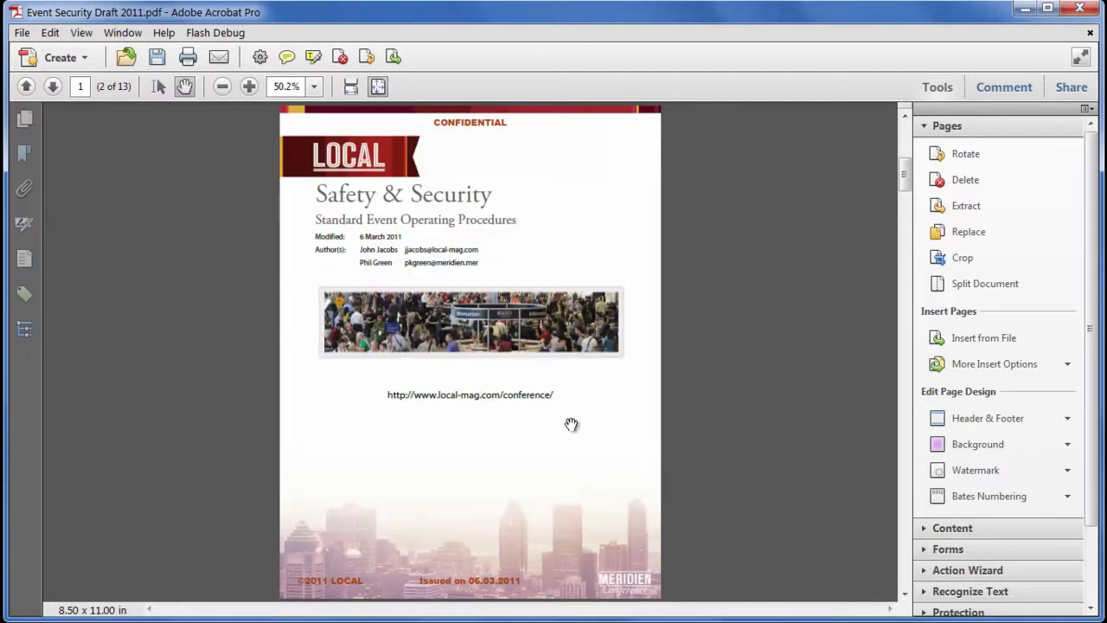
{"action": "scroll", "coordinate": [571, 424], "scroll_direction": "up", "scroll_amount": 1}
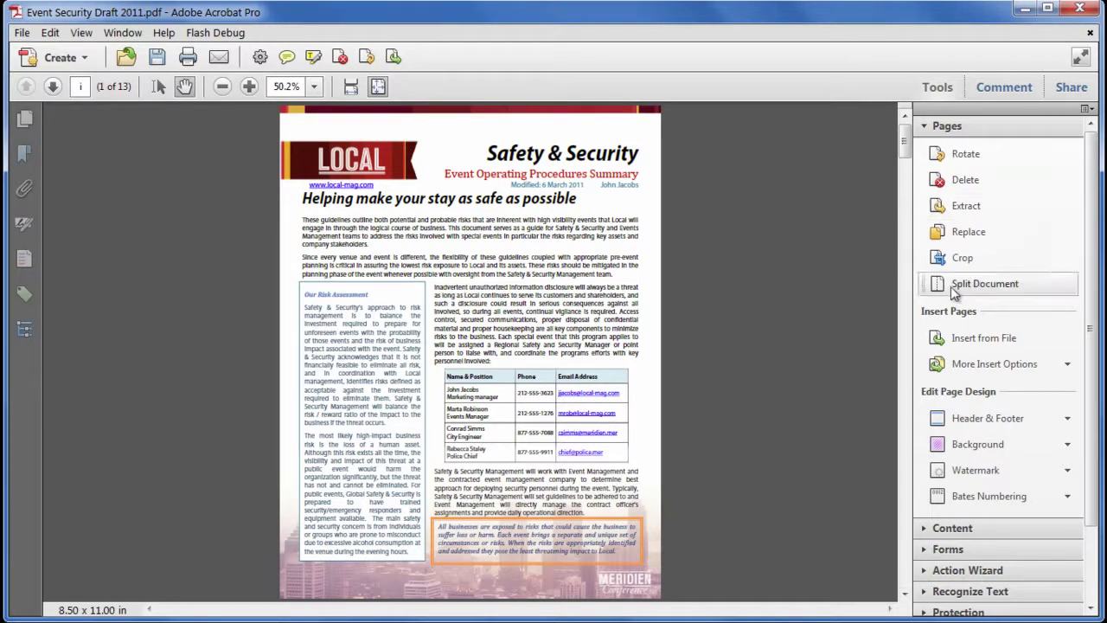
{"action": "left_click", "coordinate": [1015, 476]}
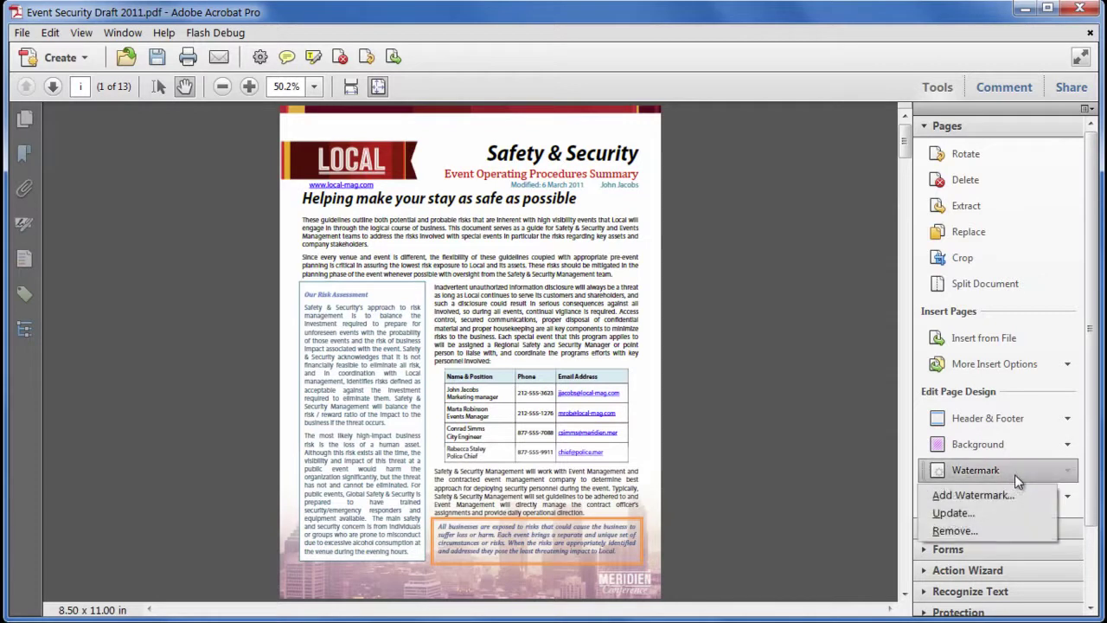
{"action": "left_click", "coordinate": [1019, 494]}
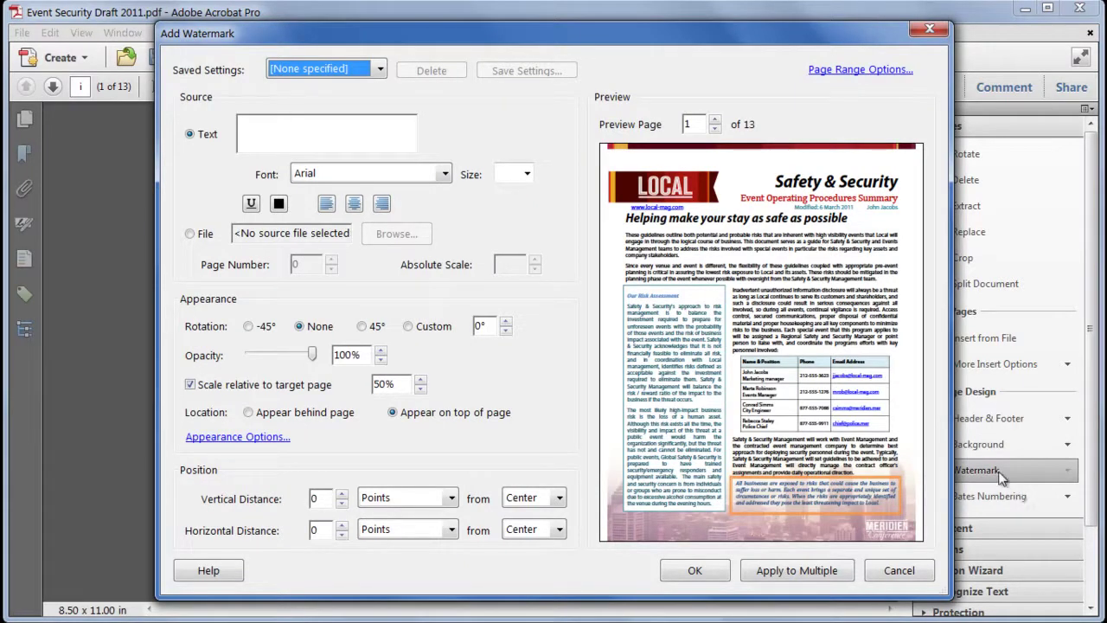
{"action": "left_click", "coordinate": [308, 134]}
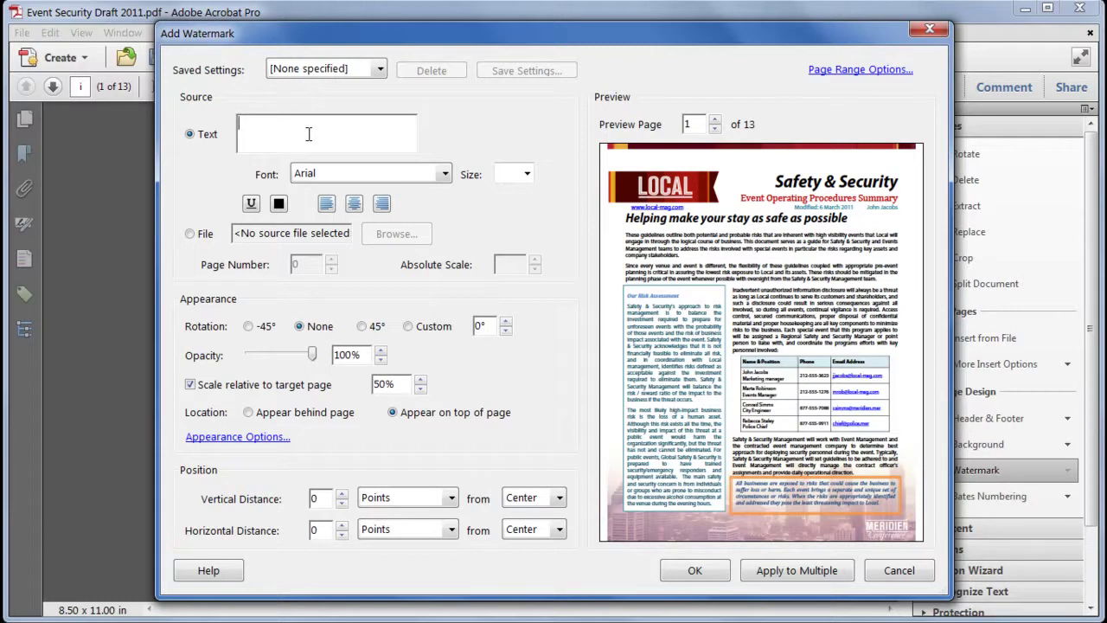
{"action": "type", "text": "PRERE"}
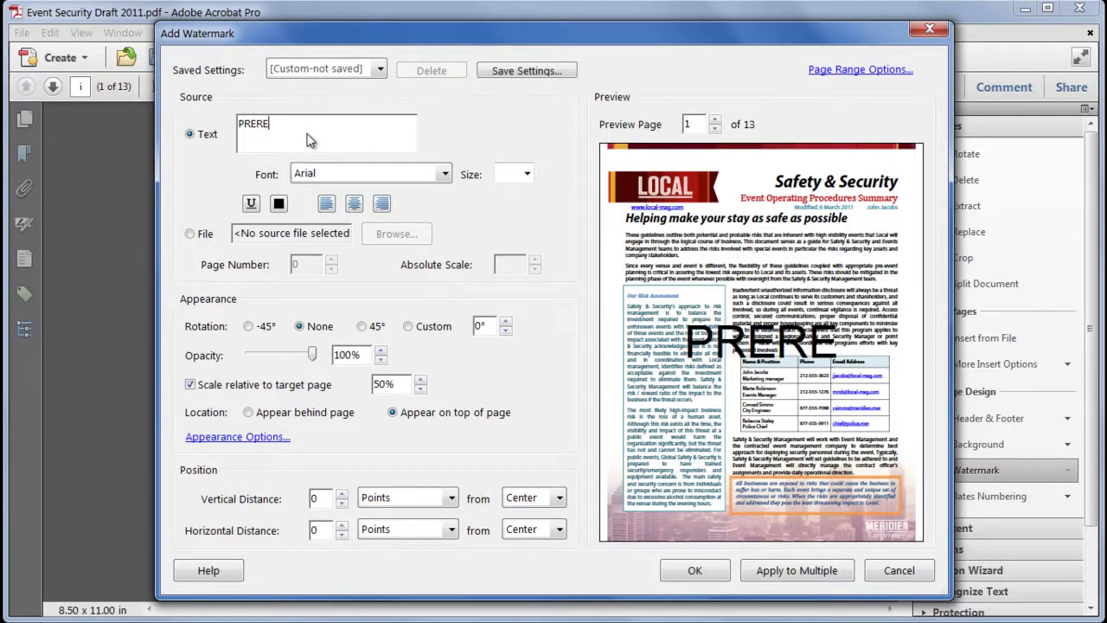
{"action": "type", "text": "LEASE"}
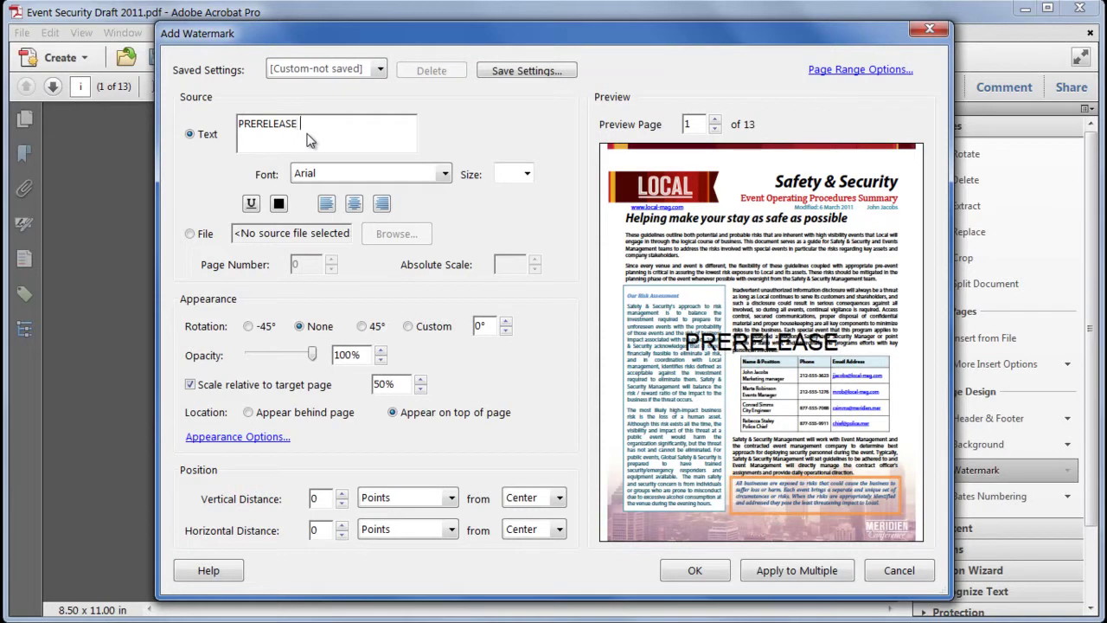
{"action": "type", "text": " COPY"}
{"action": "key", "text": "Return"}
{"action": "type", "text": "DO"}
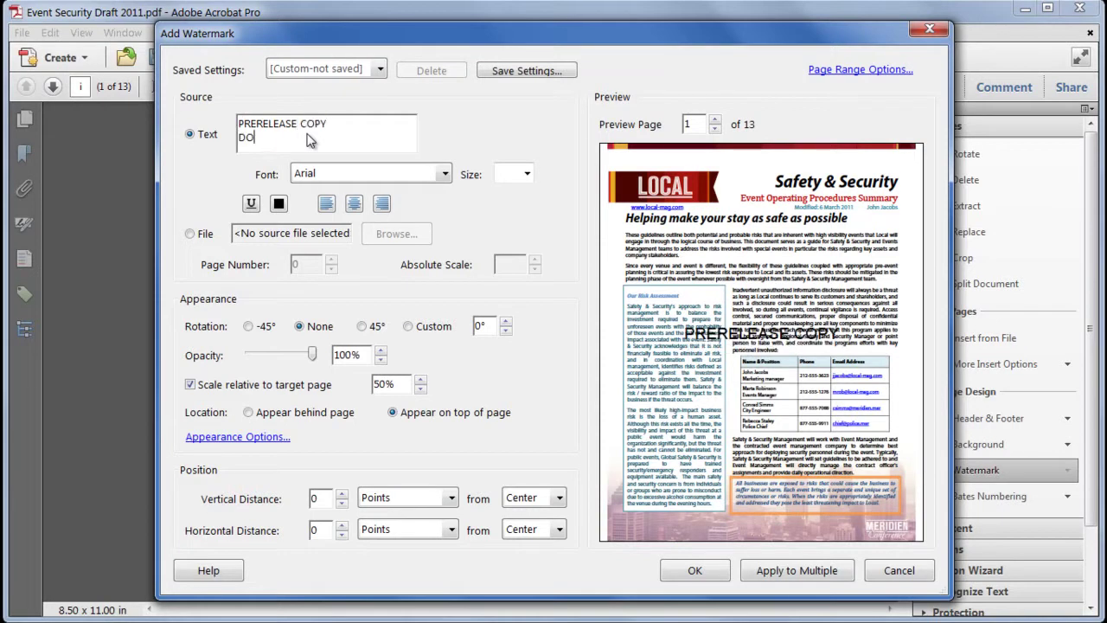
{"action": "type", "text": " NOT PUBLISH"}
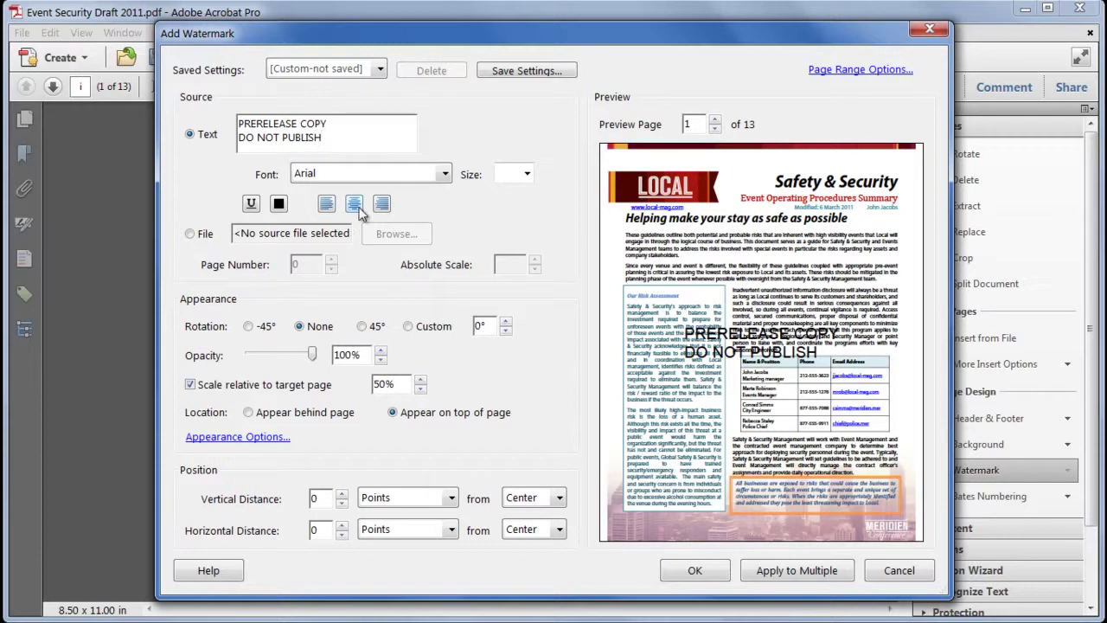
Center the two watermark lines and color them red
{"action": "left_click", "coordinate": [356, 208]}
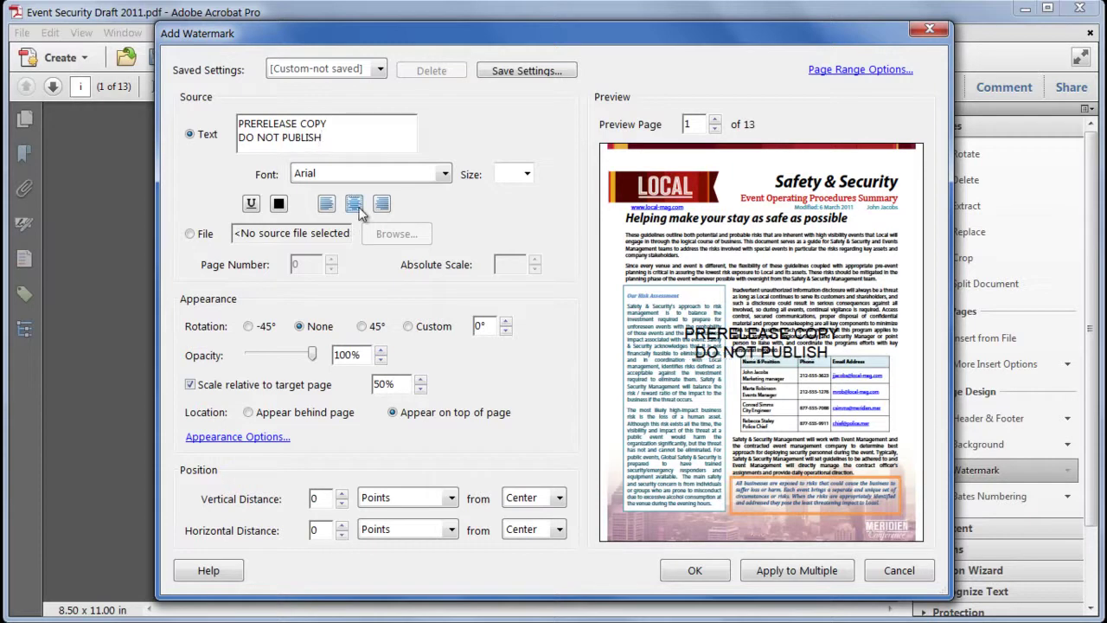
{"action": "left_click", "coordinate": [278, 205]}
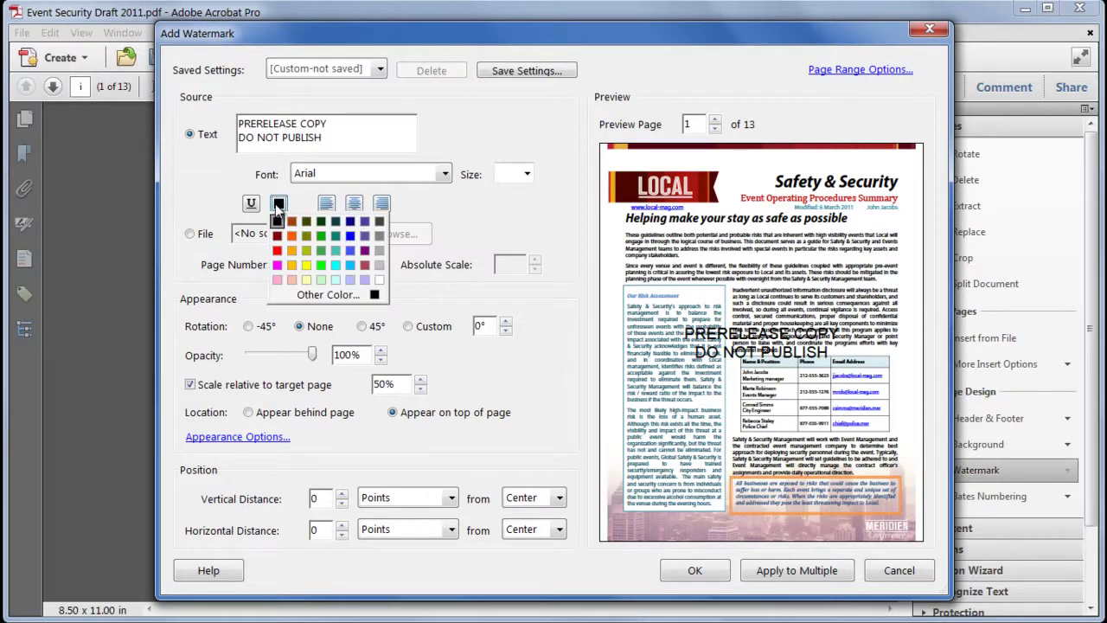
{"action": "left_click", "coordinate": [276, 250]}
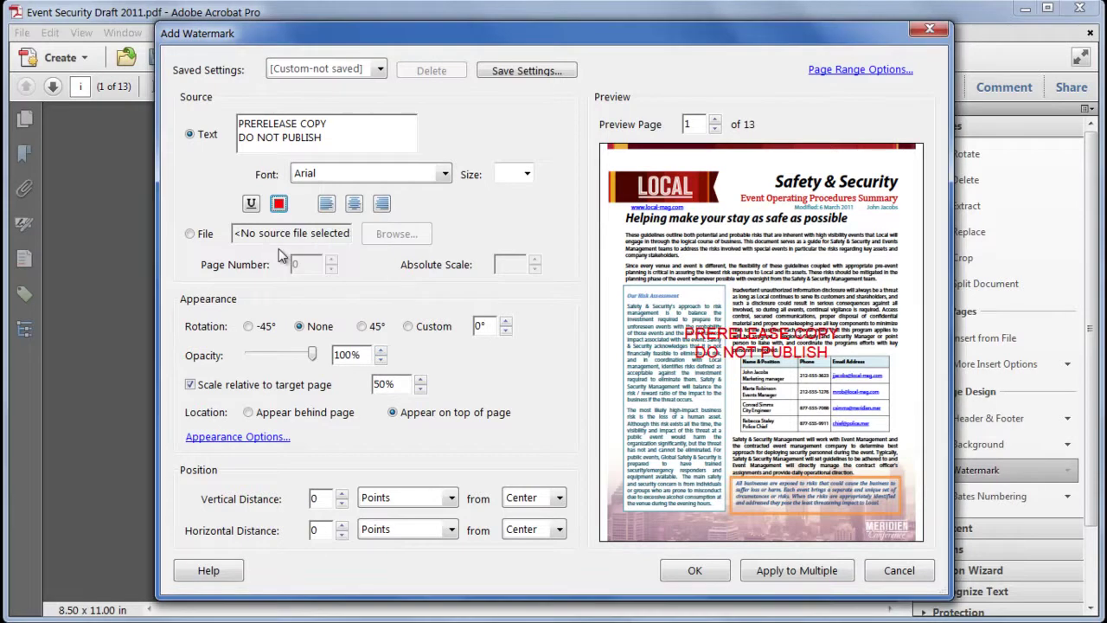
Scale the watermark to 80% relative to the target page and give it a custom rotation of 60°
{"action": "double_click", "coordinate": [392, 384]}
{"action": "type", "text": "80"}
{"action": "key", "text": "Tab"}
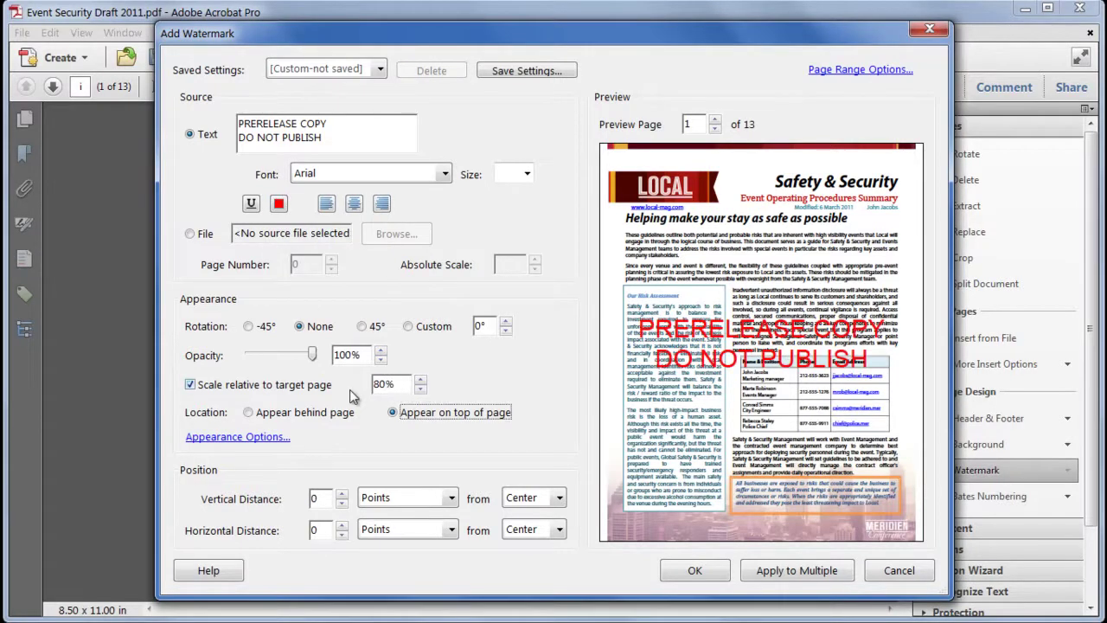
{"action": "left_click", "coordinate": [421, 332]}
{"action": "double_click", "coordinate": [481, 326]}
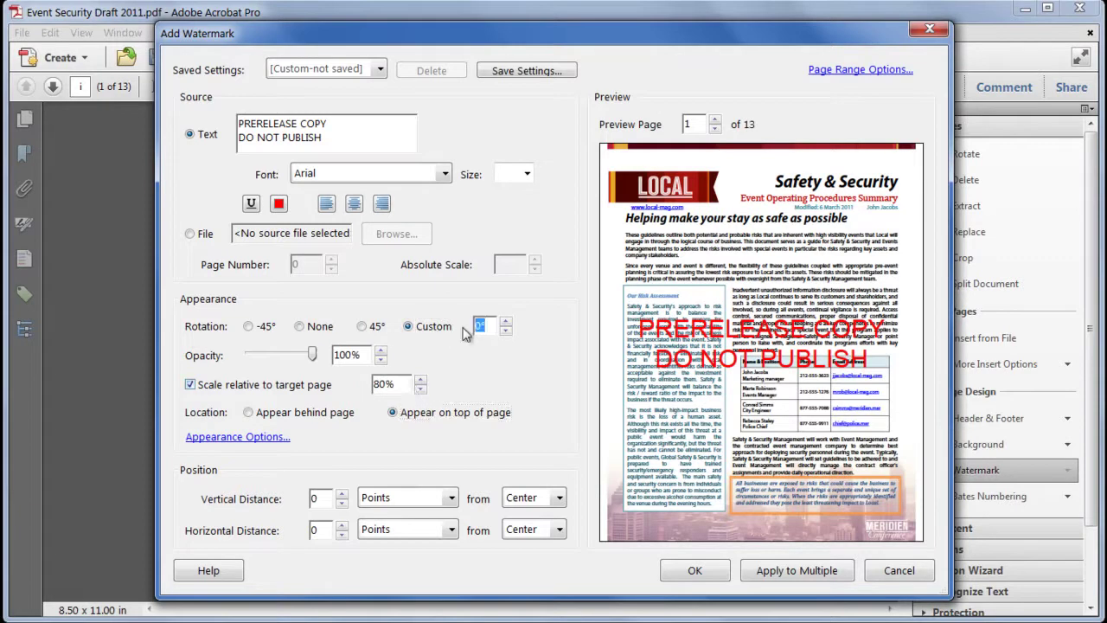
{"action": "type", "text": "60"}
{"action": "key", "text": "Tab"}
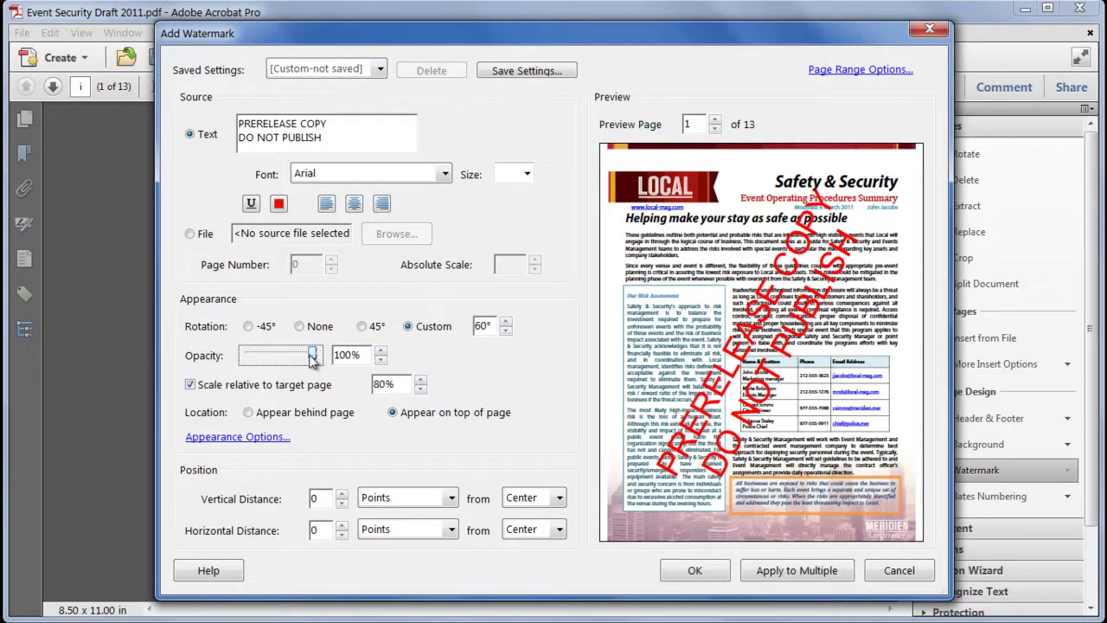
Reduce the watermark's opacity to 20%
{"action": "left_click_drag", "start_coordinate": [312, 356], "coordinate": [271, 367]}
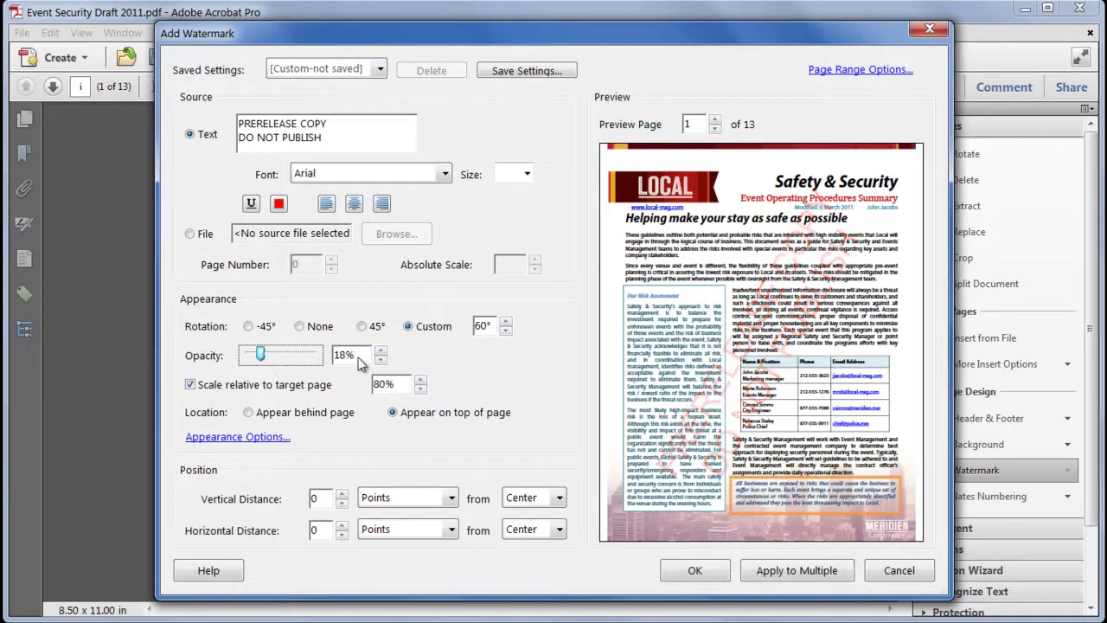
{"action": "left_click", "coordinate": [381, 350]}
{"action": "left_click", "coordinate": [380, 350]}
Make the watermark show only when printing, not when displaying on screen, and keep it on all pages
{"action": "left_click", "coordinate": [259, 441]}
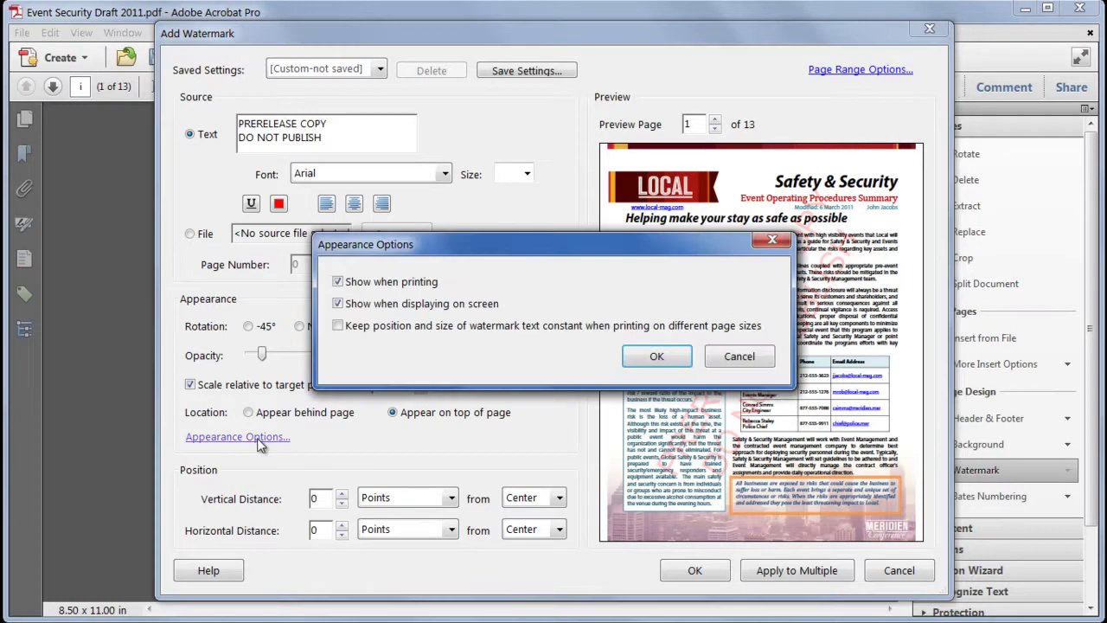
{"action": "left_click", "coordinate": [406, 311]}
{"action": "left_click_drag", "start_coordinate": [552, 239], "coordinate": [356, 183]}
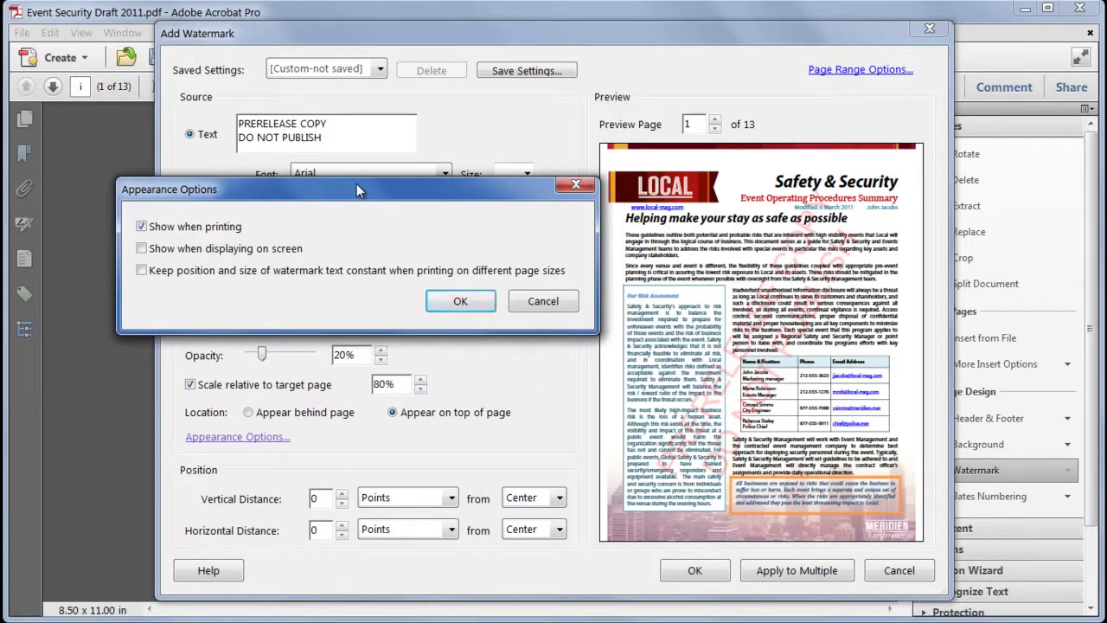
{"action": "left_click", "coordinate": [463, 303]}
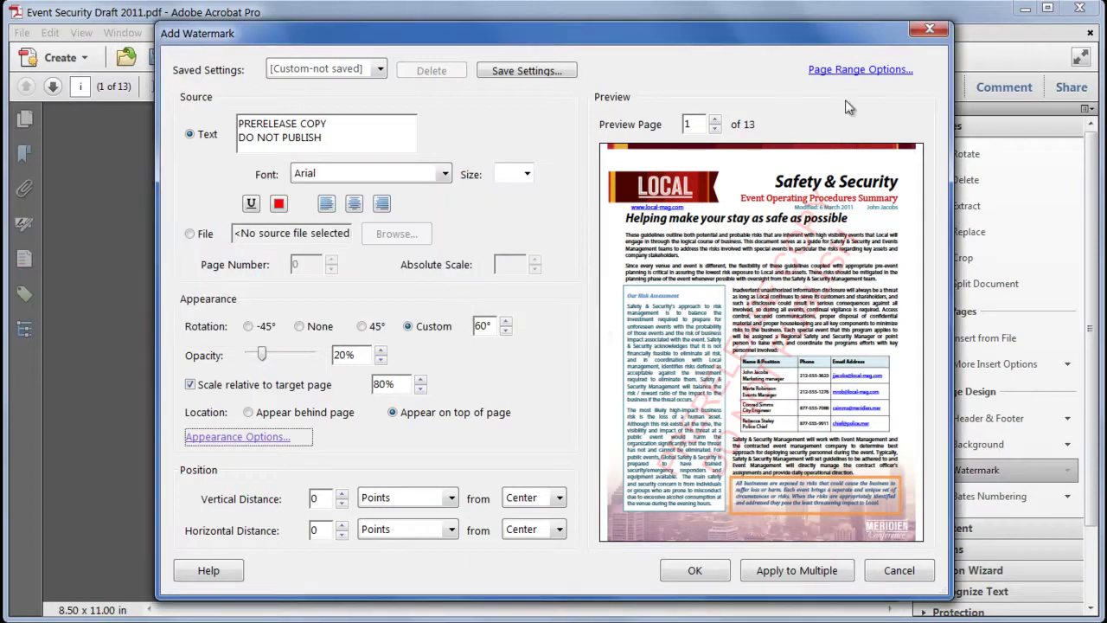
{"action": "left_click", "coordinate": [868, 70]}
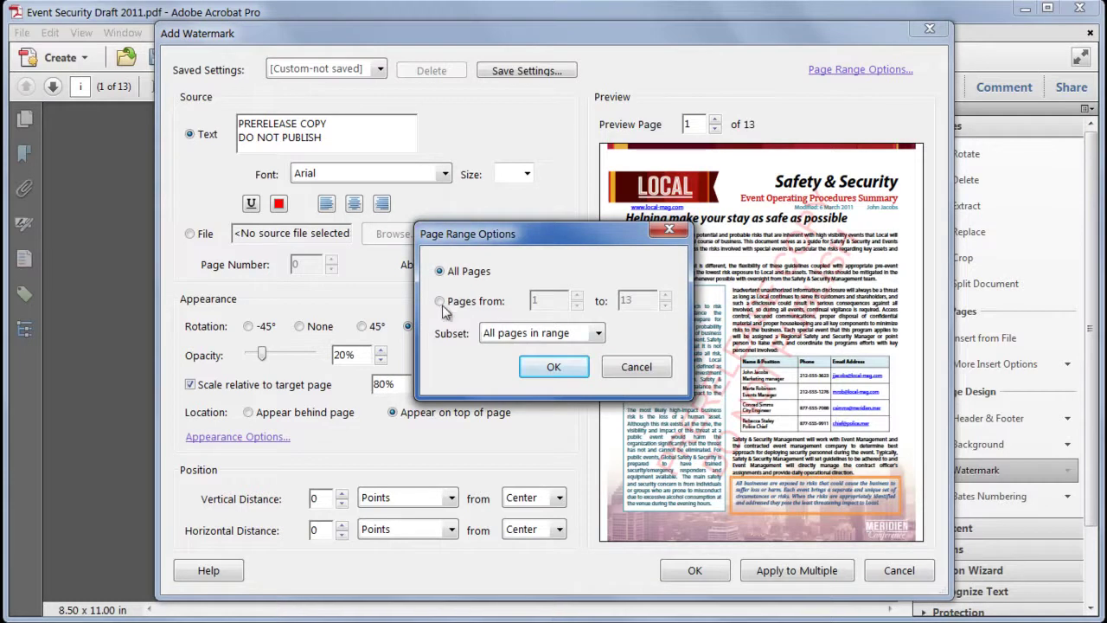
{"action": "left_click", "coordinate": [553, 368]}
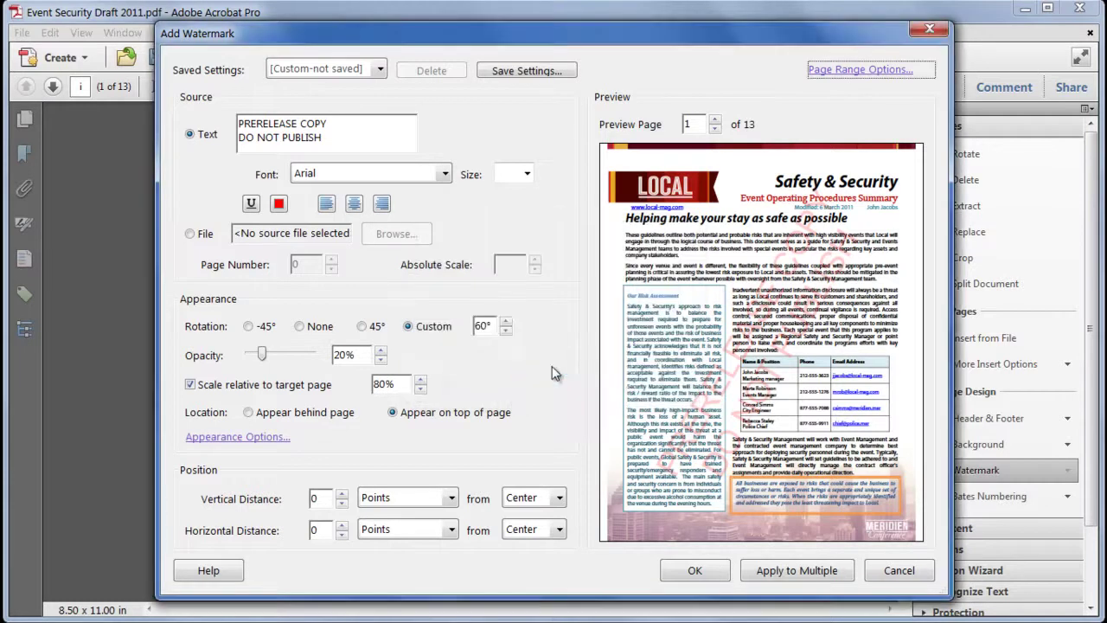
Nudge the watermark's vertical distance slightly up from the page center and apply the watermark to the document
{"action": "left_click", "coordinate": [342, 495]}
{"action": "left_click", "coordinate": [342, 494]}
{"action": "left_click", "coordinate": [342, 495]}
{"action": "left_click", "coordinate": [341, 495]}
{"action": "left_click", "coordinate": [342, 494]}
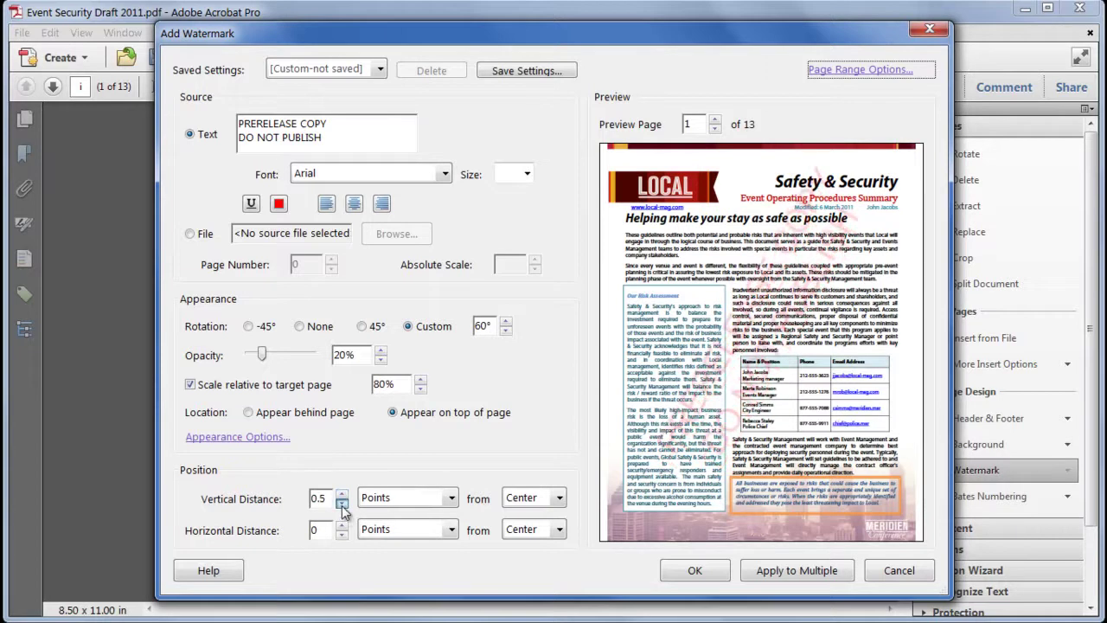
{"action": "left_click", "coordinate": [341, 505]}
{"action": "left_click", "coordinate": [342, 504]}
{"action": "left_click", "coordinate": [342, 504]}
{"action": "left_click", "coordinate": [342, 505]}
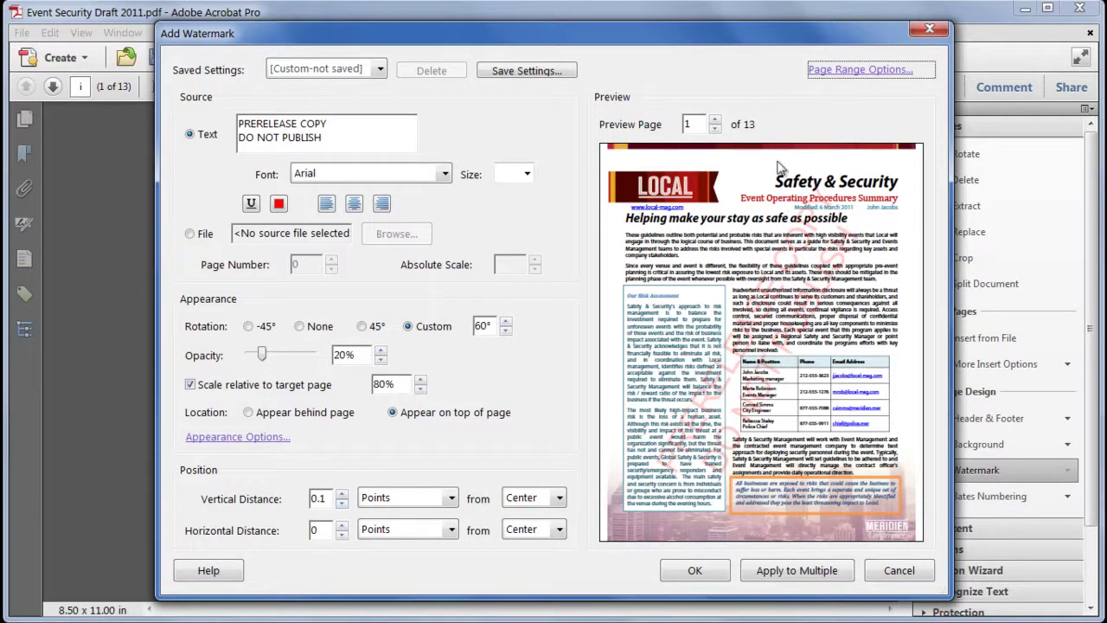
{"action": "left_click", "coordinate": [341, 494]}
{"action": "left_click", "coordinate": [694, 570]}
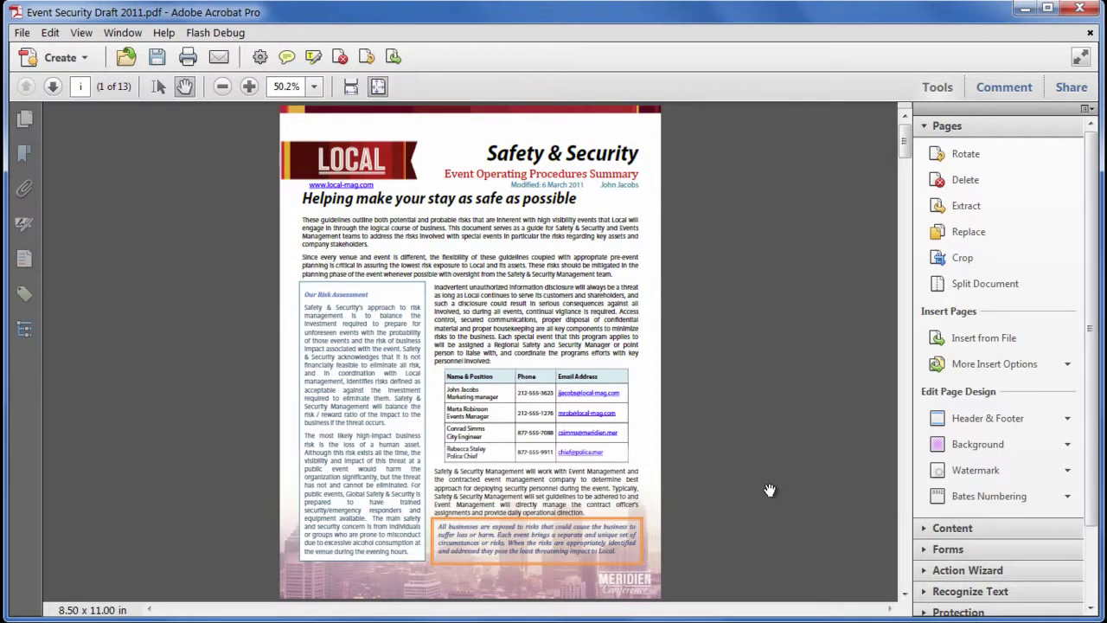
Save a Reader Extended PDF with commenting and measuring enabled as "Event Security Draft 2011 for the important client"
{"action": "left_click", "coordinate": [21, 35]}
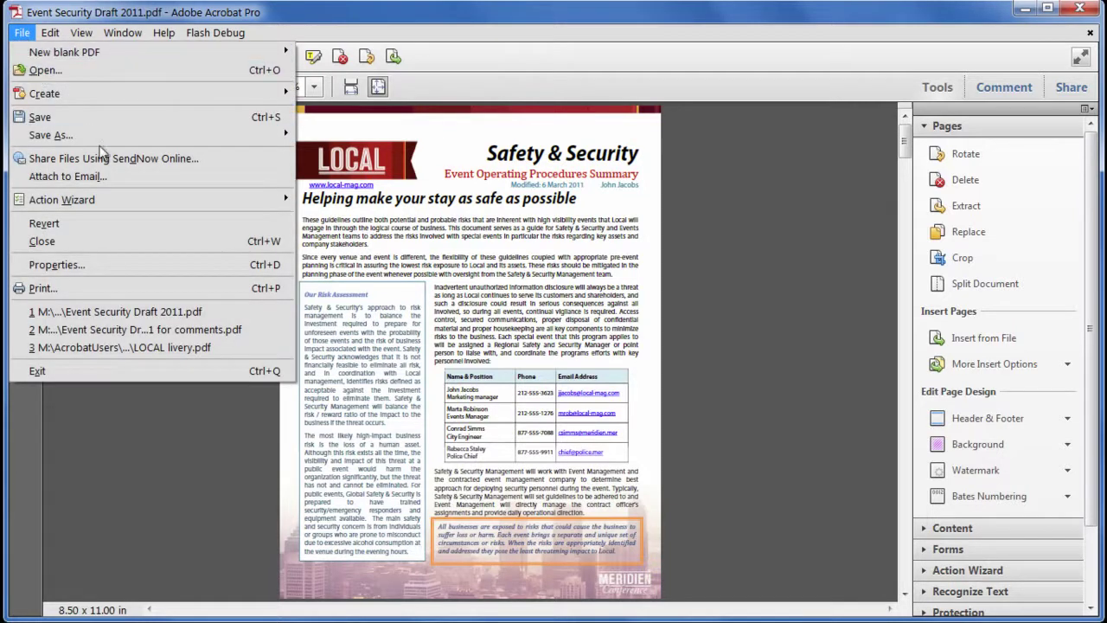
{"action": "mouse_move", "coordinate": [105, 136]}
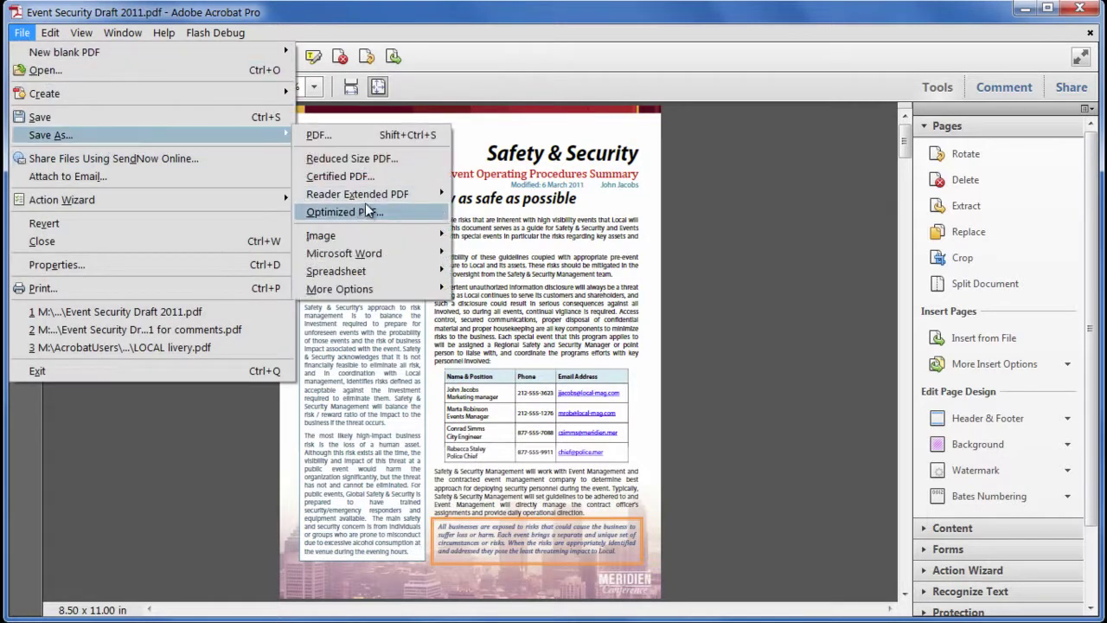
{"action": "mouse_move", "coordinate": [384, 198]}
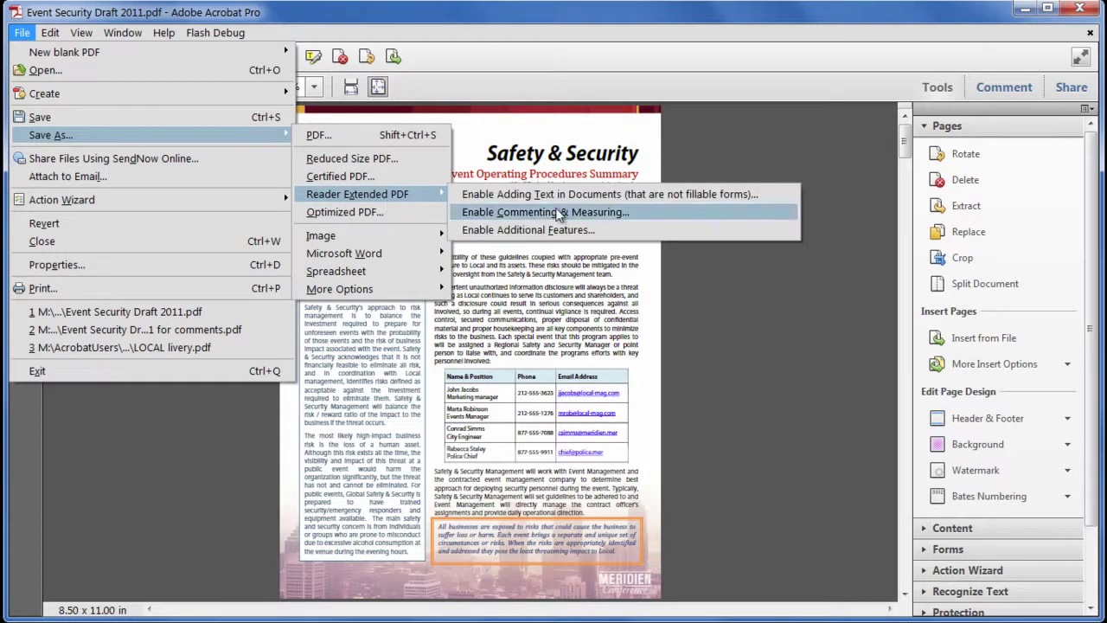
{"action": "left_click", "coordinate": [647, 214]}
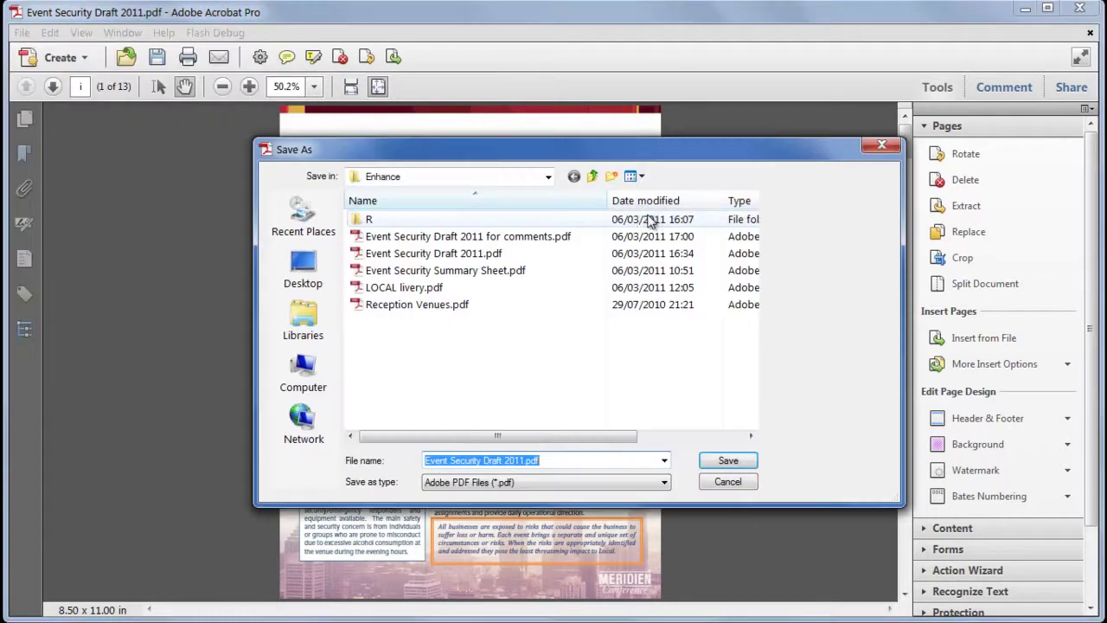
{"action": "left_click", "coordinate": [523, 460]}
{"action": "type", "text": "for the important client"}
{"action": "key", "text": "Return"}
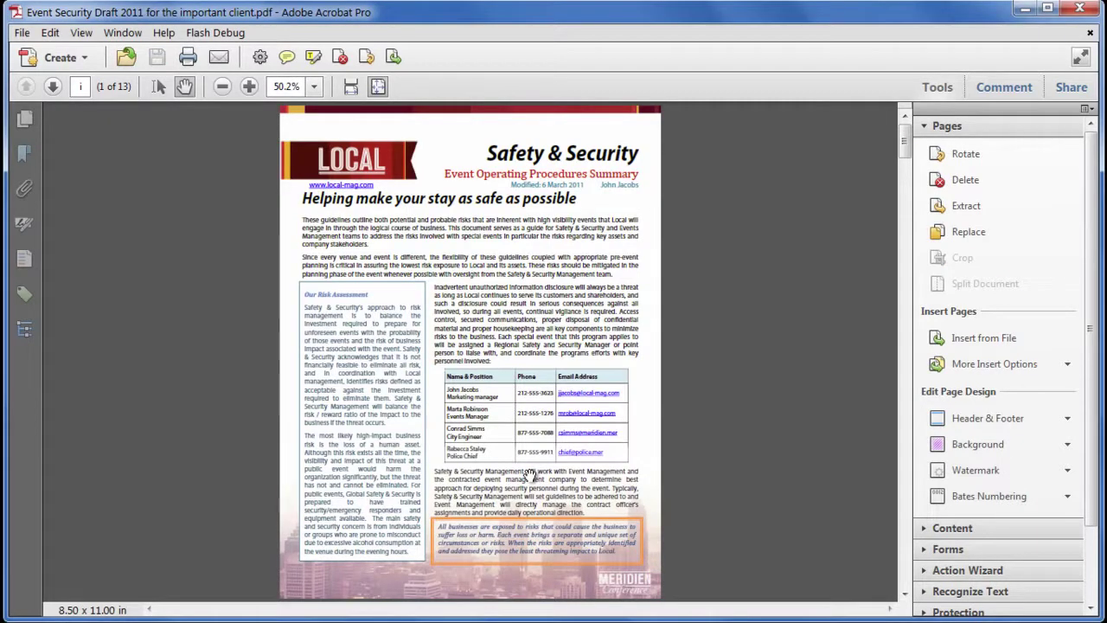
Examine the options for sending the client copy and review its pages through to the last one
{"action": "left_click", "coordinate": [1071, 87]}
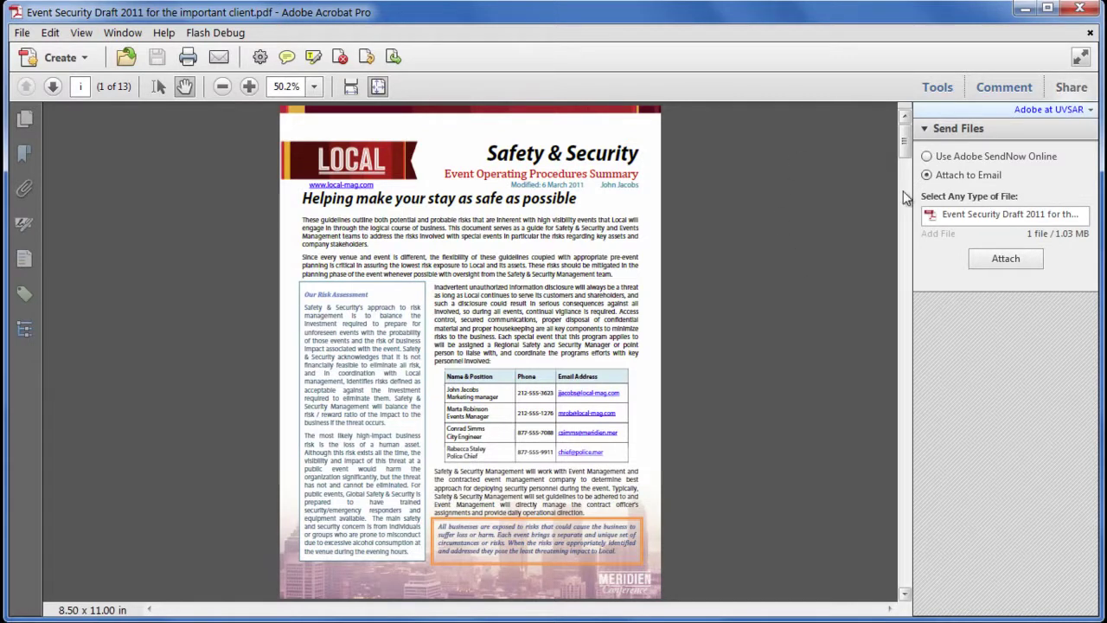
{"action": "left_click_drag", "start_coordinate": [906, 159], "coordinate": [905, 235]}
{"action": "scroll", "coordinate": [880, 366], "scroll_direction": "down", "scroll_amount": 10}
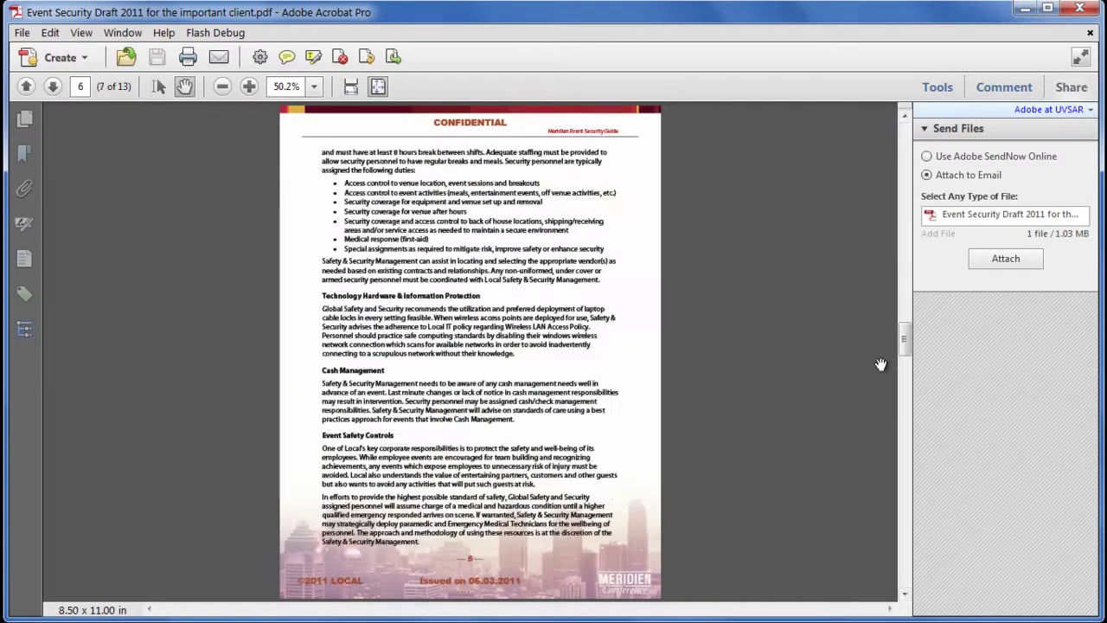
{"action": "scroll", "coordinate": [880, 364], "scroll_direction": "down", "scroll_amount": 4}
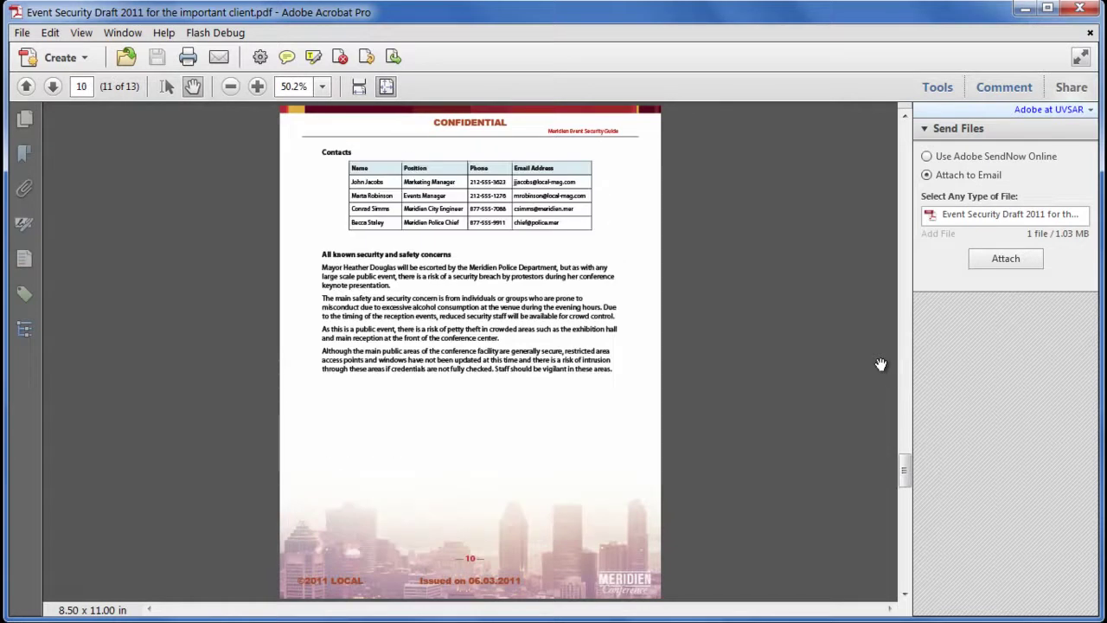
{"action": "left_click_drag", "start_coordinate": [902, 462], "coordinate": [909, 554]}
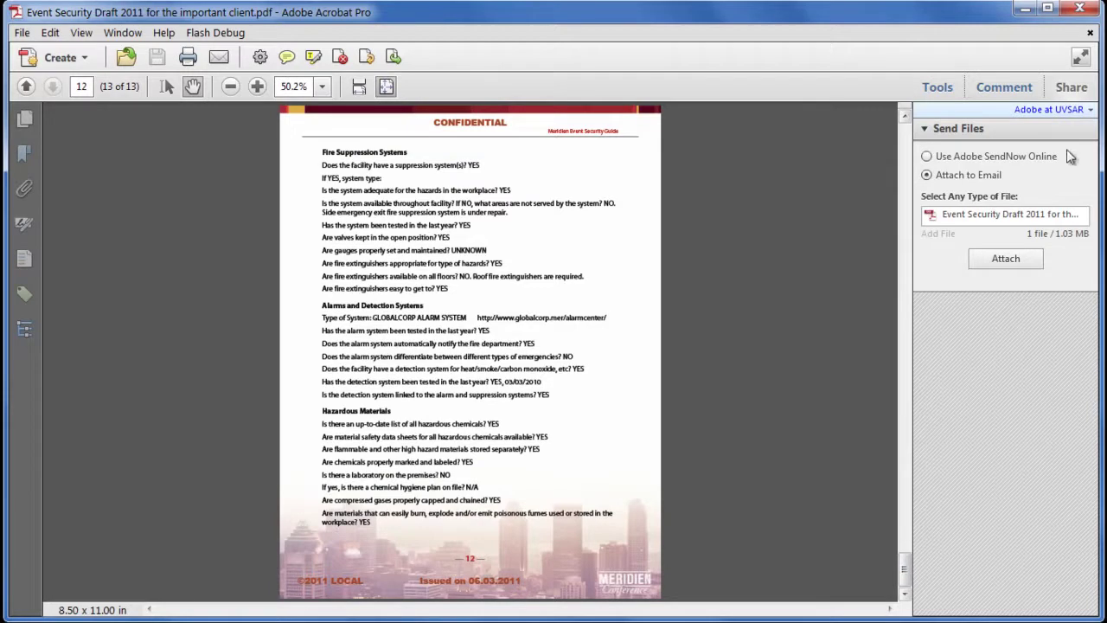
{"action": "left_click", "coordinate": [1071, 87]}
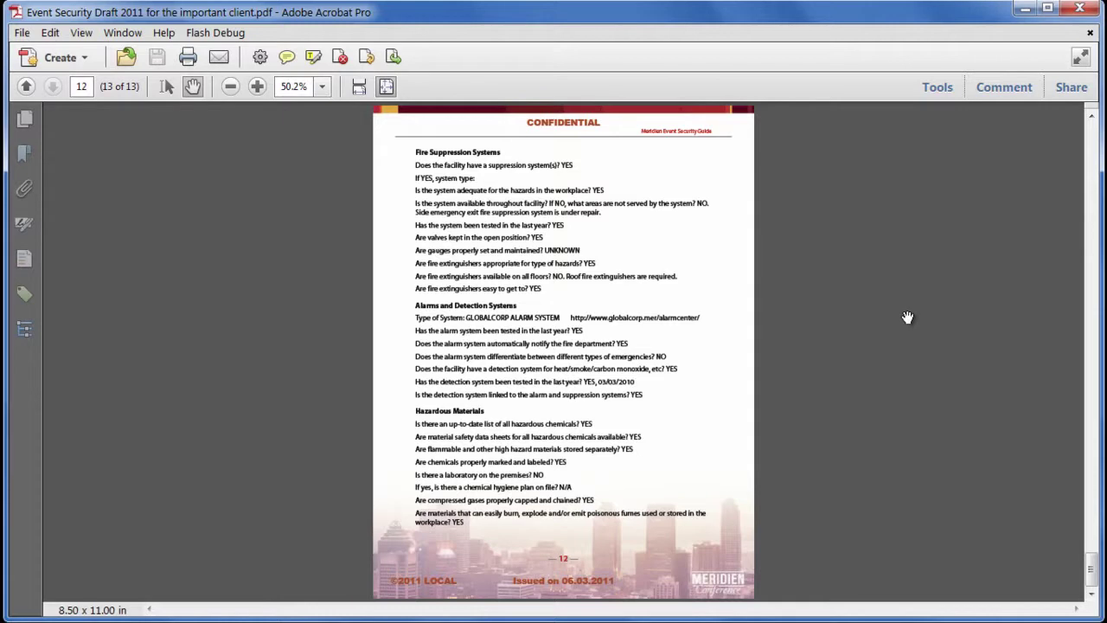
Close the client copy and reopen Event Security Draft 2011.pdf
{"action": "left_click", "coordinate": [1089, 32]}
{"action": "left_click", "coordinate": [430, 326]}
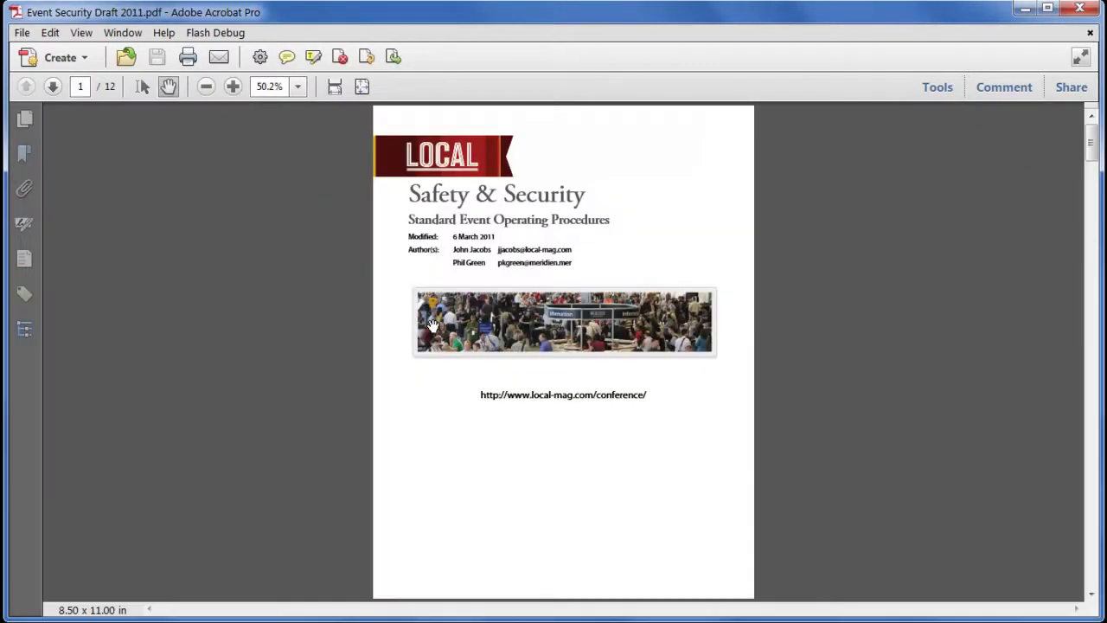
Run the Prepare Draft action from the Action Wizard on the open Event Security Draft 2011.pdf
{"action": "scroll", "coordinate": [432, 324], "scroll_direction": "down", "scroll_amount": 5}
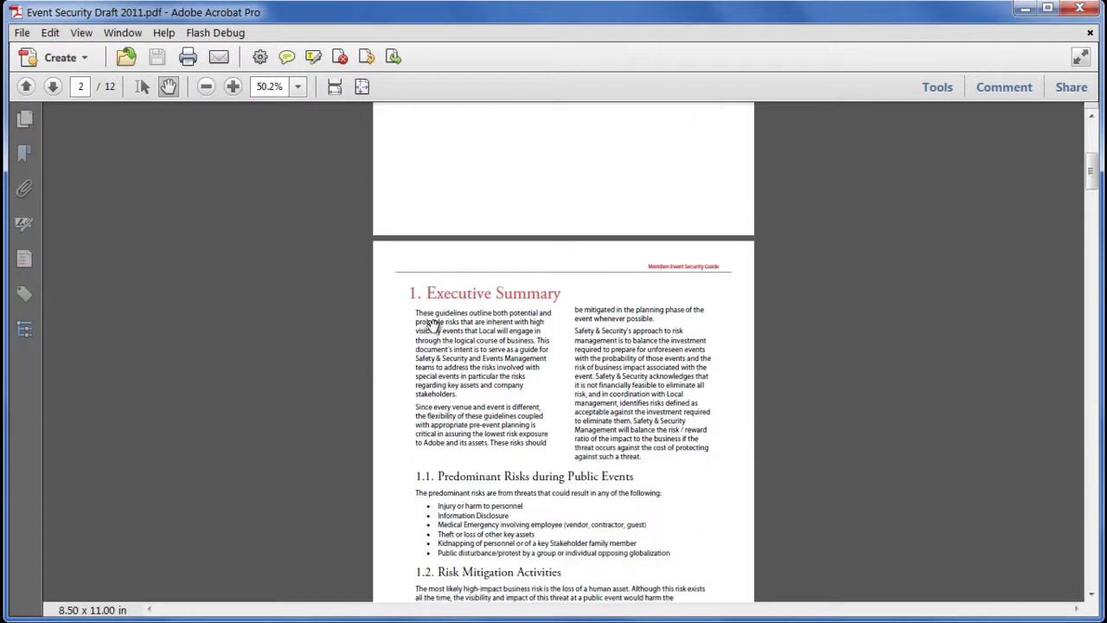
{"action": "scroll", "coordinate": [433, 326], "scroll_direction": "up", "scroll_amount": 3}
{"action": "scroll", "coordinate": [433, 326], "scroll_direction": "up", "scroll_amount": 2}
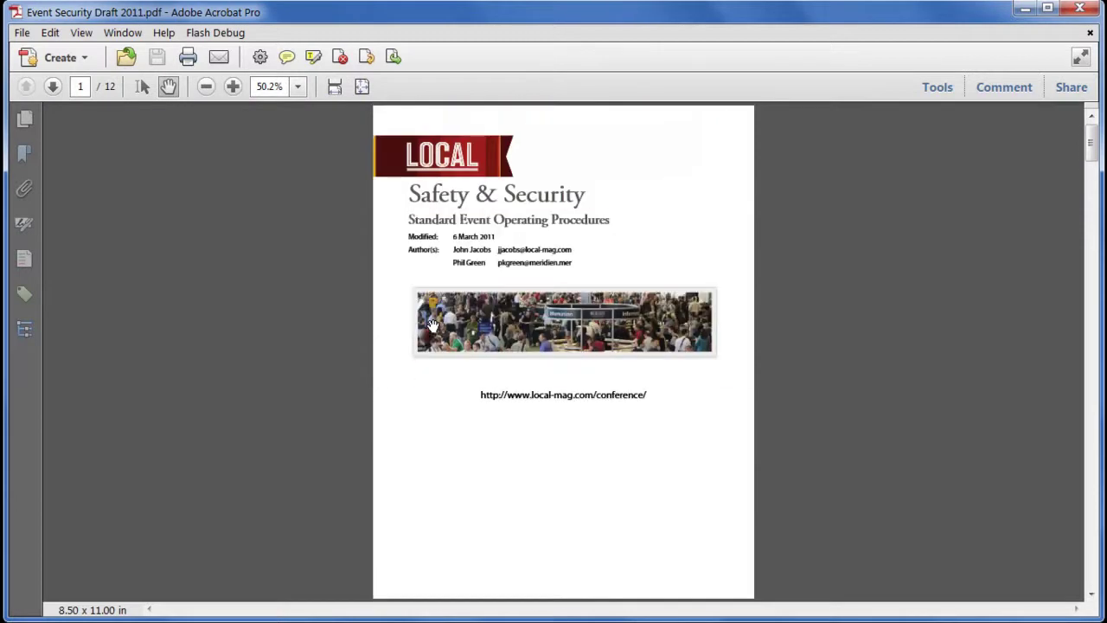
{"action": "left_click", "coordinate": [939, 90]}
{"action": "left_click", "coordinate": [946, 126]}
{"action": "left_click", "coordinate": [967, 191]}
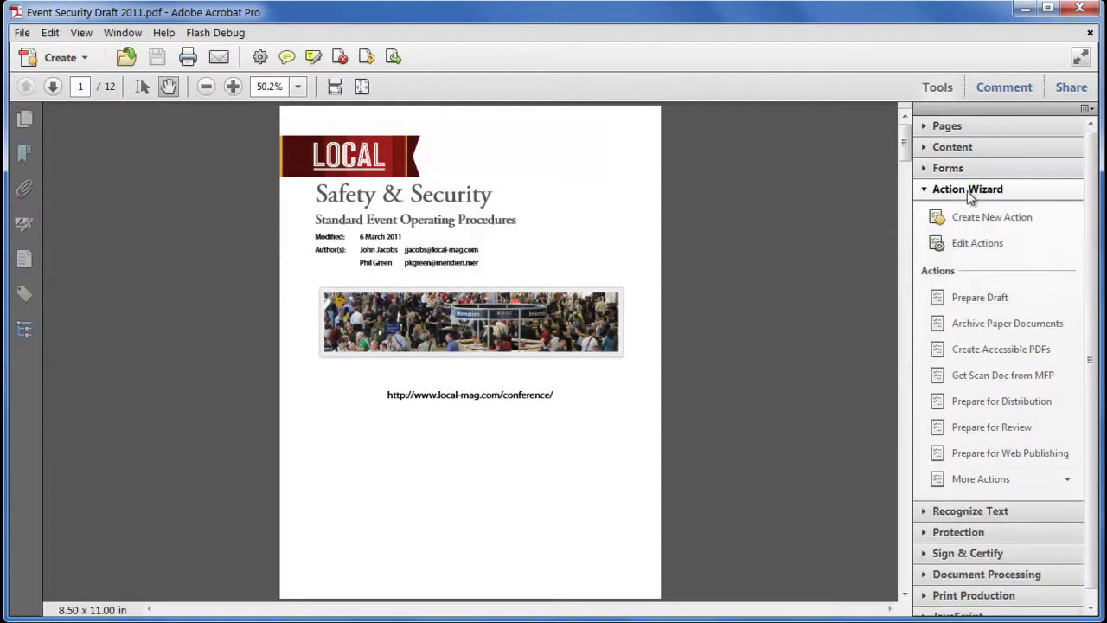
{"action": "left_click", "coordinate": [1008, 300]}
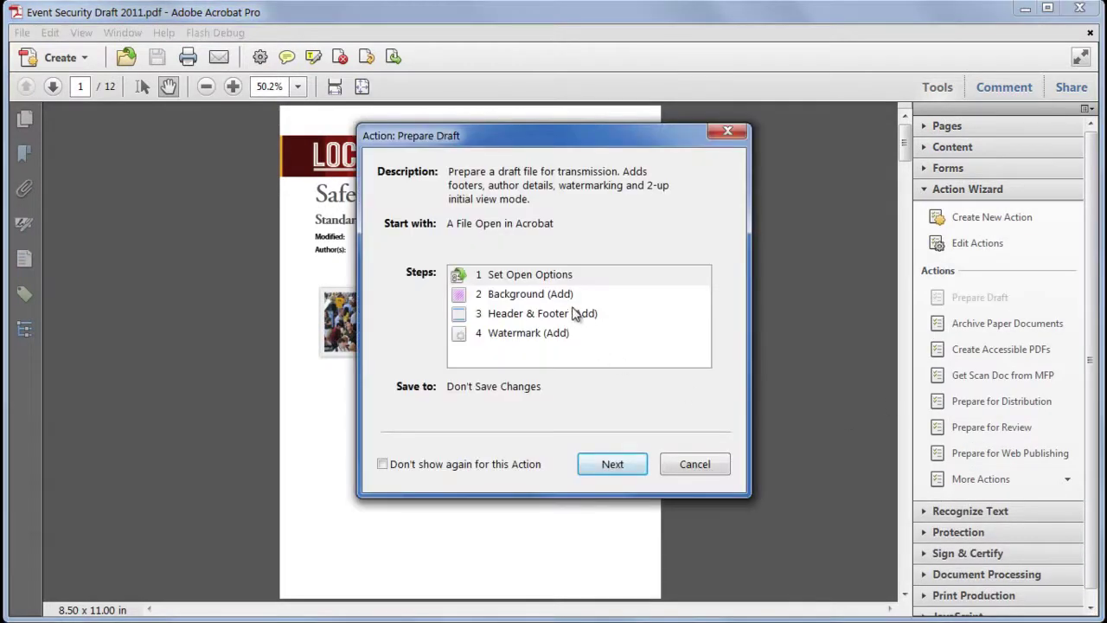
{"action": "left_click", "coordinate": [612, 464]}
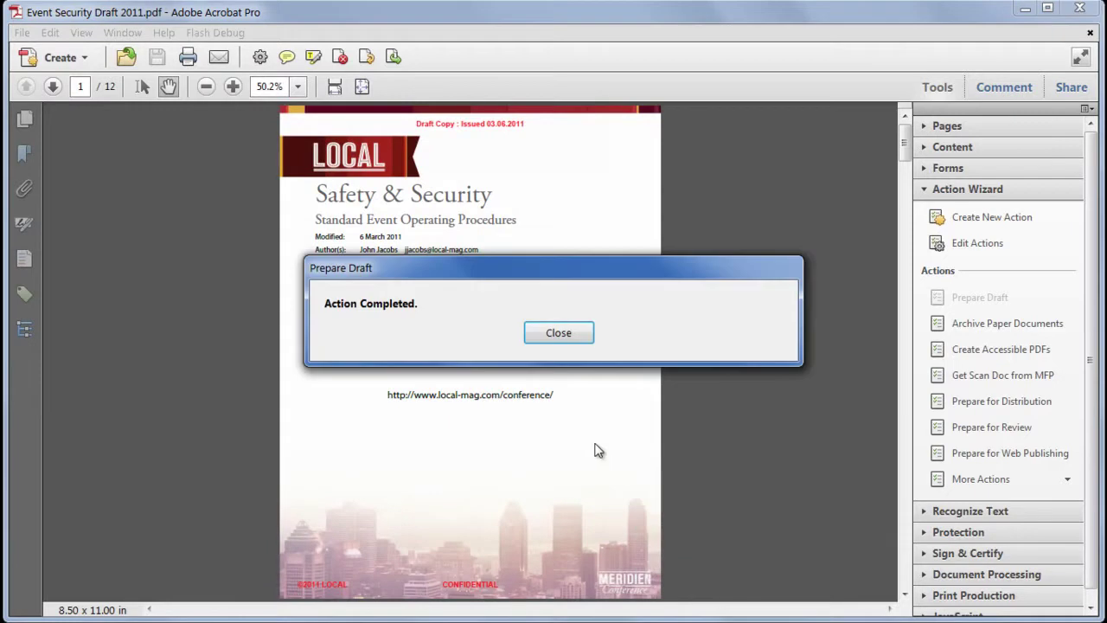
{"action": "left_click", "coordinate": [568, 333]}
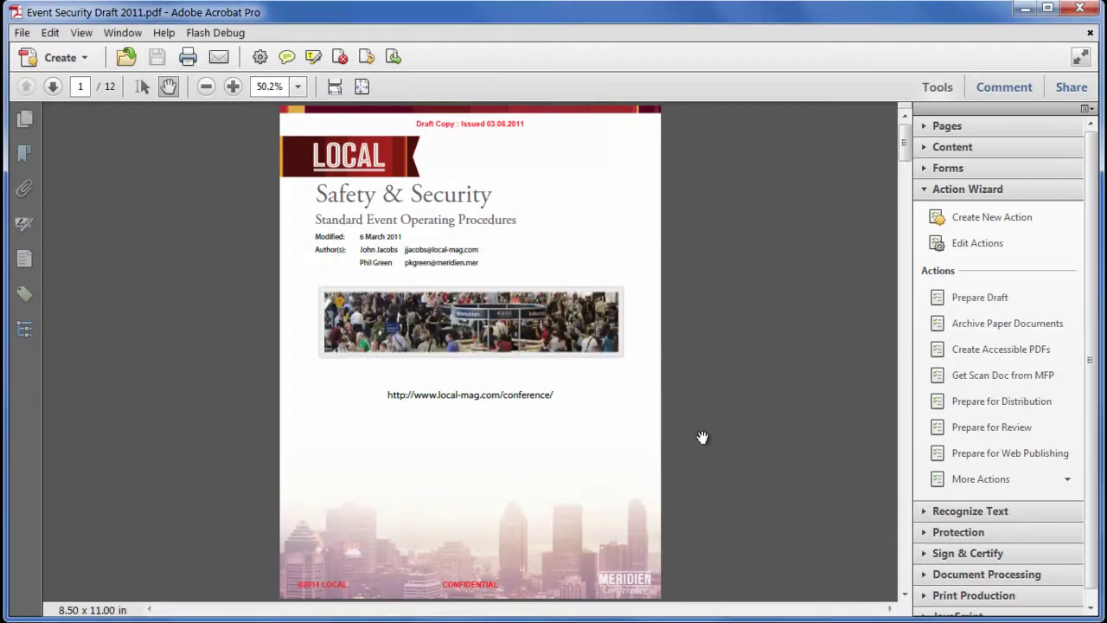
Review the pages processed by the action and check the watermark in the print preview without printing
{"action": "scroll", "coordinate": [702, 437], "scroll_direction": "down", "scroll_amount": 15}
{"action": "scroll", "coordinate": [703, 437], "scroll_direction": "down", "scroll_amount": 5}
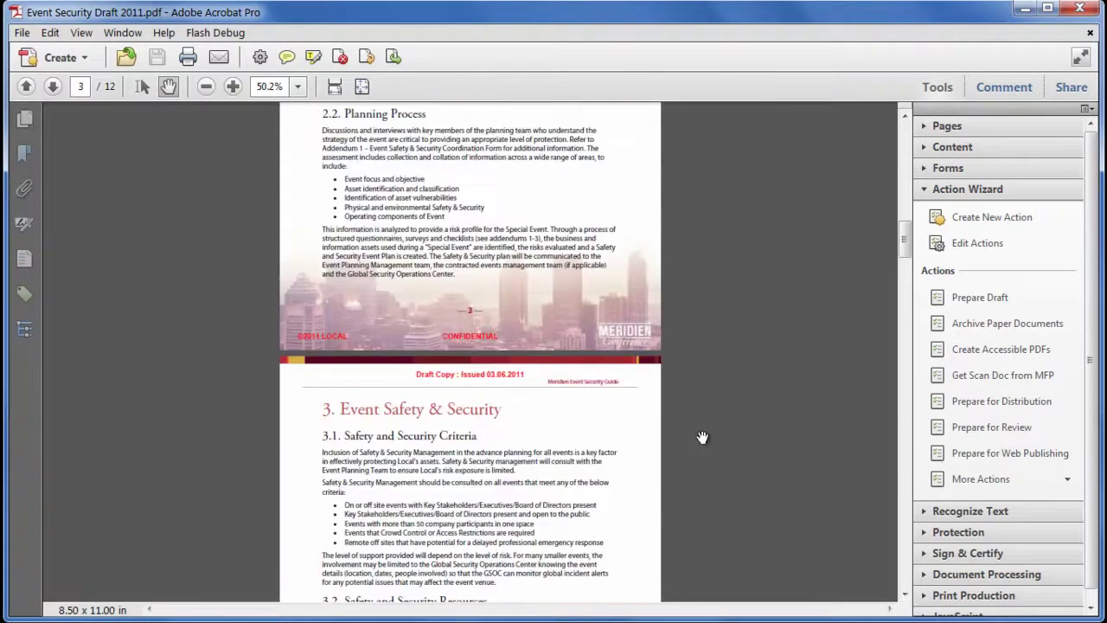
{"action": "left_click", "coordinate": [22, 32]}
{"action": "left_click", "coordinate": [22, 32]}
{"action": "left_click", "coordinate": [22, 32]}
{"action": "left_click", "coordinate": [99, 286]}
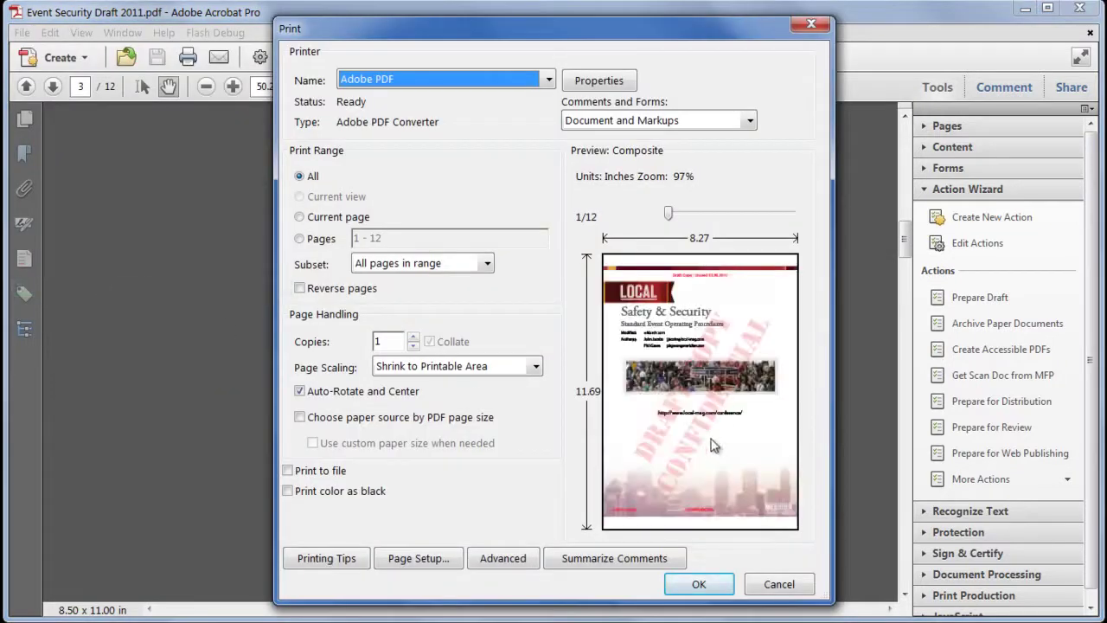
{"action": "left_click", "coordinate": [812, 24]}
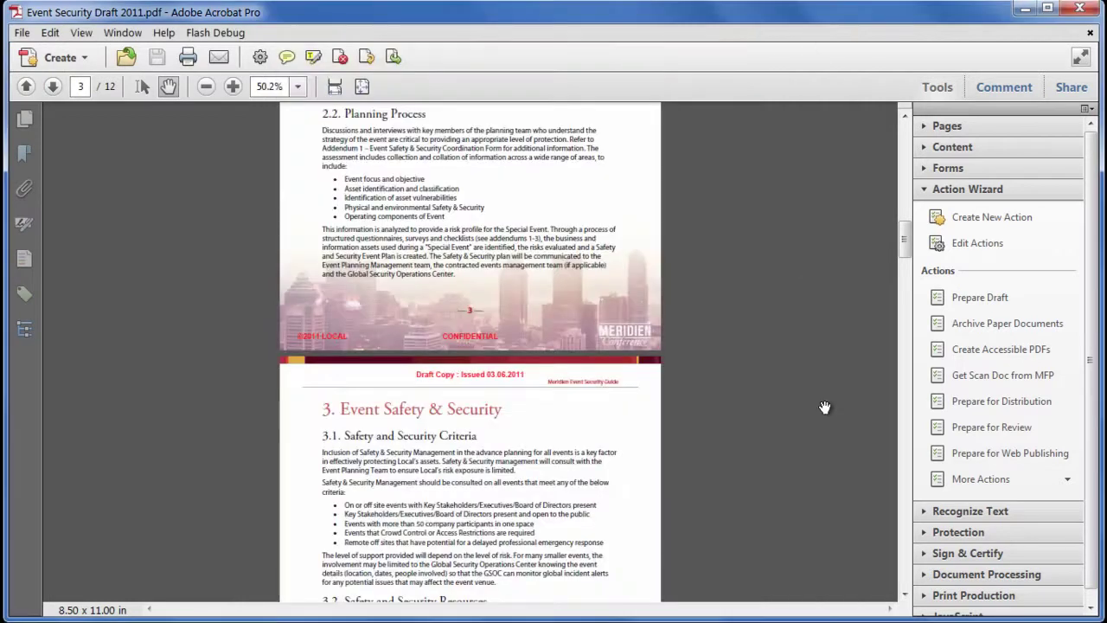